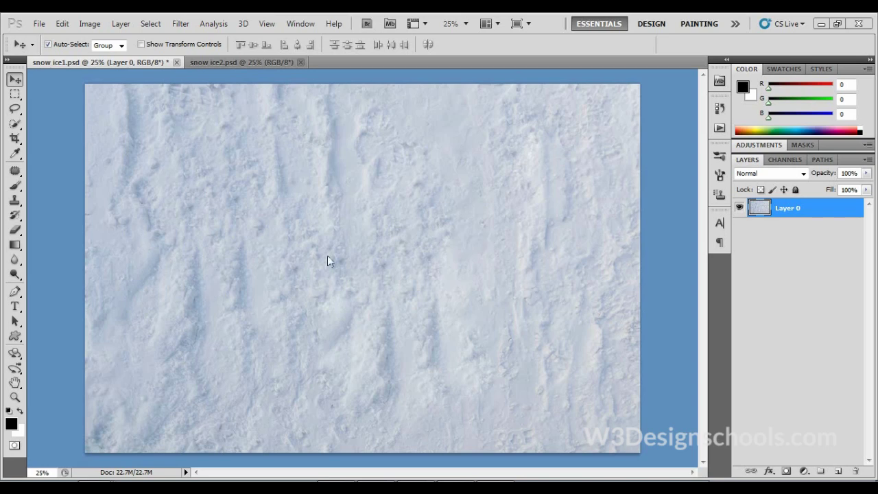
- Choose the Horizontal Type tool in the toolbox
{"action": "left_click", "coordinate": [15, 306]}
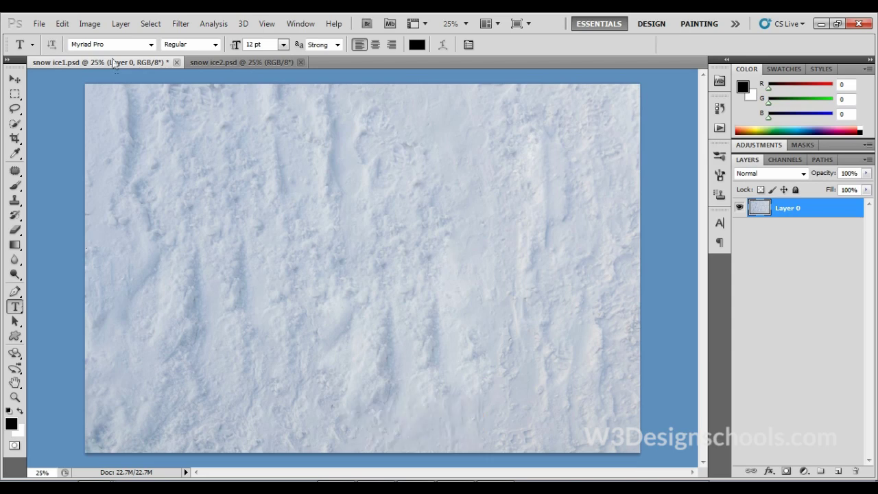
- Type 'W3D' in Myriad Pro Bold on the snow photo
{"action": "left_click", "coordinate": [215, 45]}
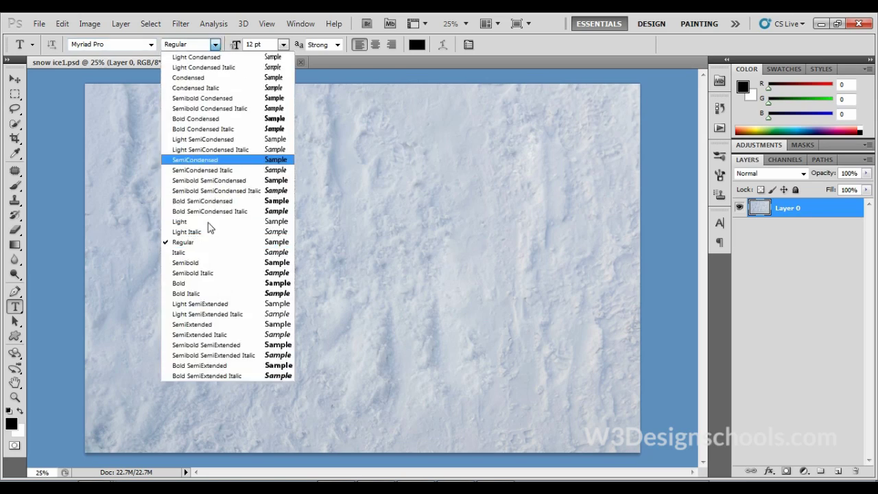
{"action": "left_click", "coordinate": [197, 284]}
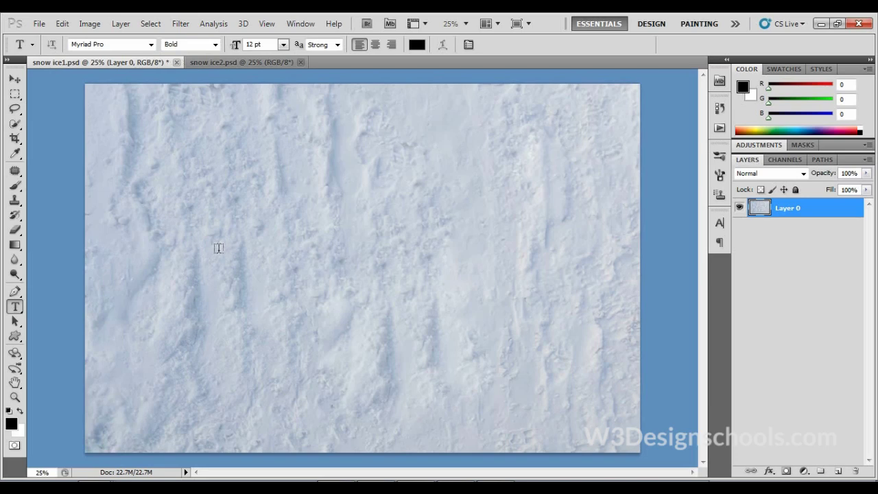
{"action": "left_click", "coordinate": [216, 270]}
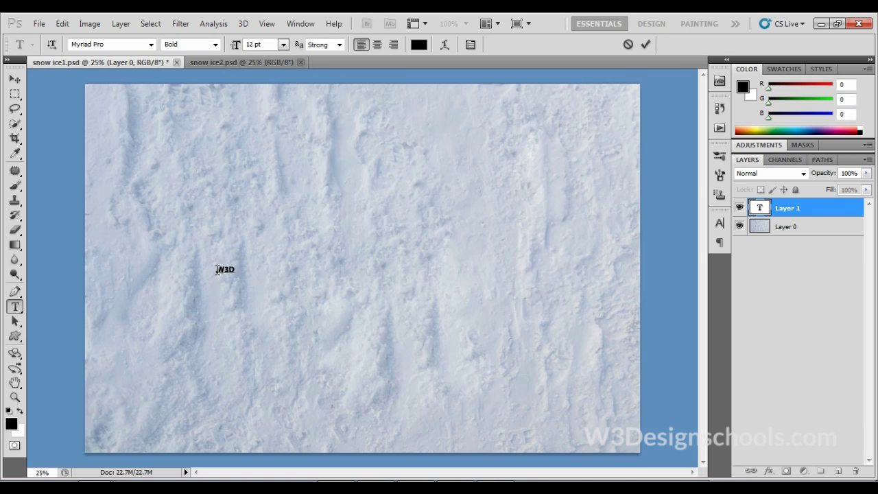
{"action": "type", "text": "W3D"}
- Enlarge the W3D text to about 312 pt and finish editing
{"action": "key", "text": "ctrl+a"}
{"action": "key", "text": "ctrl+shift+period"}
{"action": "key", "text": "ctrl+shift+period"}
{"action": "key", "text": "ctrl+shift+period"}
{"action": "key", "text": "ctrl+shift+period"}
{"action": "key", "text": "ctrl+shift+period"}
{"action": "key", "text": "ctrl+shift+period"}
{"action": "key", "text": "ctrl+shift+period"}
{"action": "key", "text": "ctrl+shift+period"}
{"action": "key", "text": "ctrl+shift+period"}
{"action": "key", "text": "ctrl+shift+period"}
{"action": "key", "text": "ctrl+shift+period"}
{"action": "key", "text": "ctrl+shift+period"}
{"action": "key", "text": "ctrl+shift+period"}
{"action": "key", "text": "ctrl+shift+period"}
{"action": "key", "text": "ctrl+shift+period"}
{"action": "key", "text": "ctrl+shift+period"}
{"action": "key", "text": "ctrl+shift+period"}
{"action": "key", "text": "ctrl+shift+period"}
{"action": "key", "text": "ctrl+shift+period"}
{"action": "key", "text": "ctrl+shift+period"}
{"action": "key", "text": "ctrl+shift+period"}
{"action": "key", "text": "ctrl+shift+period"}
{"action": "key", "text": "ctrl+shift+period"}
{"action": "key", "text": "ctrl+shift+period"}
{"action": "key", "text": "ctrl+shift+period"}
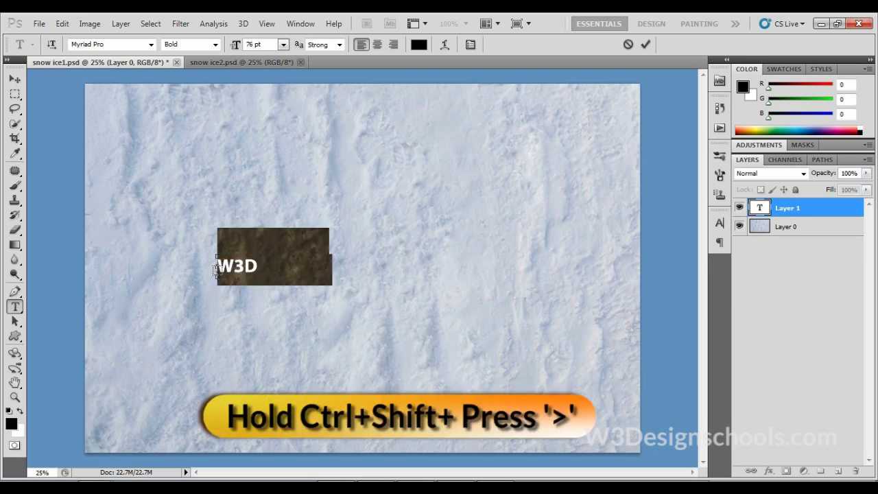
{"action": "key", "text": "ctrl+shift+period"}
{"action": "key", "text": "ctrl+shift+period"}
{"action": "key", "text": "ctrl+shift+period"}
{"action": "key", "text": "ctrl+shift+period"}
{"action": "key", "text": "ctrl+shift+period"}
{"action": "key", "text": "ctrl+shift+period"}
{"action": "key", "text": "ctrl+shift+period"}
{"action": "key", "text": "ctrl+shift+period"}
{"action": "key", "text": "ctrl+shift+period"}
{"action": "key", "text": "ctrl+shift+period"}
{"action": "key", "text": "ctrl+shift+period"}
{"action": "key", "text": "ctrl+shift+period"}
{"action": "key", "text": "ctrl+shift+period"}
{"action": "key", "text": "ctrl+shift+period"}
{"action": "key", "text": "ctrl+shift+period"}
{"action": "key", "text": "ctrl+shift+period"}
{"action": "key", "text": "ctrl+shift+period"}
{"action": "key", "text": "ctrl+shift+period"}
{"action": "key", "text": "ctrl+shift+period"}
{"action": "key", "text": "ctrl+shift+period"}
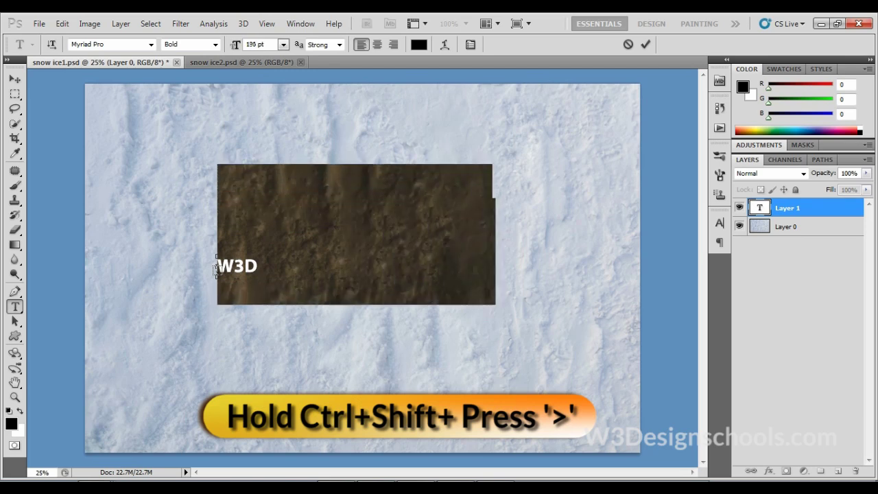
{"action": "key", "text": "ctrl+shift+period"}
{"action": "key", "text": "ctrl+shift+period"}
{"action": "key", "text": "ctrl+shift+period"}
{"action": "key", "text": "ctrl+shift+period"}
{"action": "key", "text": "ctrl+shift+period"}
{"action": "key", "text": "ctrl+shift+period"}
{"action": "key", "text": "ctrl+shift+period"}
{"action": "key", "text": "ctrl+shift+period"}
{"action": "key", "text": "ctrl+shift+period"}
{"action": "key", "text": "ctrl+shift+period"}
{"action": "key", "text": "ctrl+shift+period"}
{"action": "key", "text": "ctrl+shift+period"}
{"action": "key", "text": "ctrl+shift+period"}
{"action": "key", "text": "ctrl+shift+period"}
{"action": "key", "text": "ctrl+shift+period"}
{"action": "key", "text": "ctrl+shift+period"}
{"action": "key", "text": "ctrl+shift+period"}
{"action": "key", "text": "ctrl+shift+period"}
{"action": "key", "text": "ctrl+shift+period"}
{"action": "key", "text": "ctrl+shift+period"}
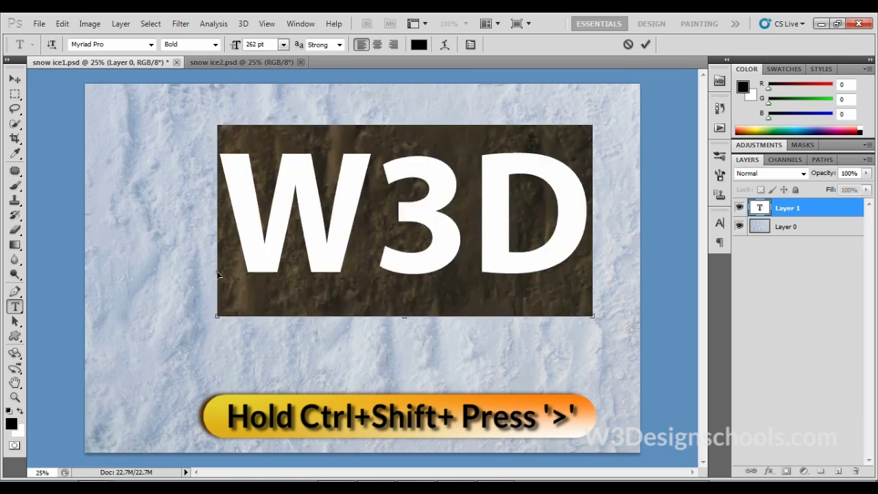
{"action": "key", "text": "ctrl+shift+period"}
{"action": "key", "text": "ctrl+shift+period"}
{"action": "key", "text": "ctrl+shift+period"}
{"action": "key", "text": "ctrl+shift+period"}
{"action": "key", "text": "ctrl+shift+period"}
{"action": "key", "text": "ctrl+shift+period"}
{"action": "key", "text": "ctrl+shift+period"}
{"action": "key", "text": "ctrl+shift+period"}
{"action": "key", "text": "ctrl+shift+period"}
{"action": "key", "text": "ctrl+shift+period"}
{"action": "key", "text": "ctrl+shift+period"}
{"action": "key", "text": "ctrl+shift+period"}
{"action": "key", "text": "ctrl+shift+period"}
{"action": "key", "text": "ctrl+shift+period"}
{"action": "key", "text": "ctrl+shift+period"}
{"action": "key", "text": "ctrl+shift+period"}
{"action": "key", "text": "ctrl+shift+period"}
{"action": "key", "text": "ctrl+shift+period"}
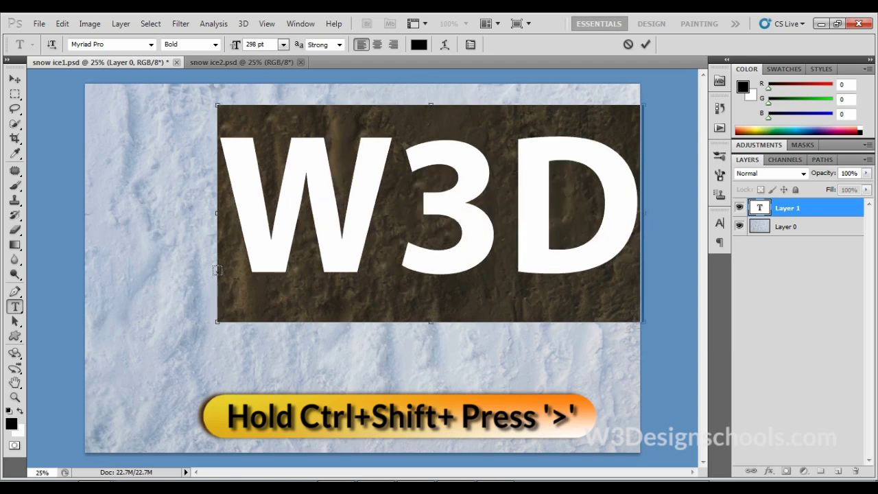
{"action": "key", "text": "ctrl+shift+period"}
{"action": "key", "text": "ctrl+shift+period"}
{"action": "key", "text": "ctrl+shift+period"}
{"action": "key", "text": "ctrl+shift+period"}
{"action": "key", "text": "ctrl+shift+period"}
{"action": "key", "text": "ctrl+shift+period"}
{"action": "key", "text": "ctrl+shift+period"}
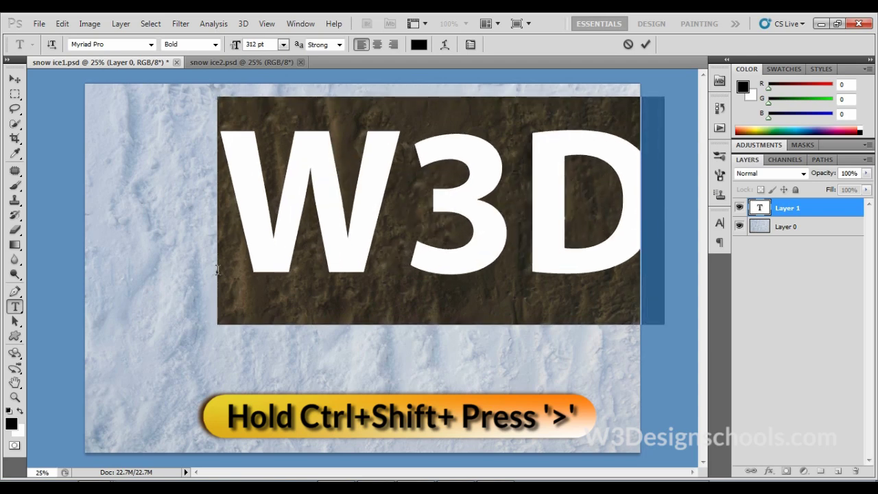
{"action": "left_click", "coordinate": [14, 79]}
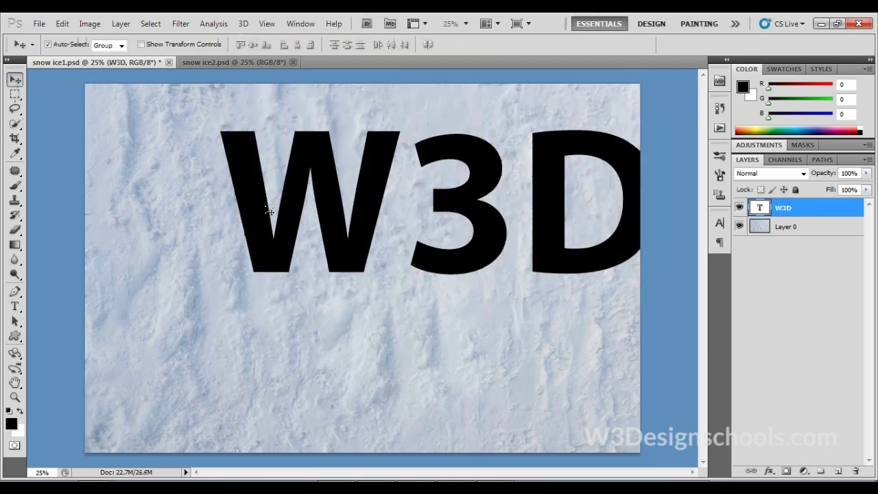
- Centre the W3D text on the photo and scale it to 113.21% around its centre
{"action": "left_click_drag", "start_coordinate": [268, 211], "coordinate": [189, 284]}
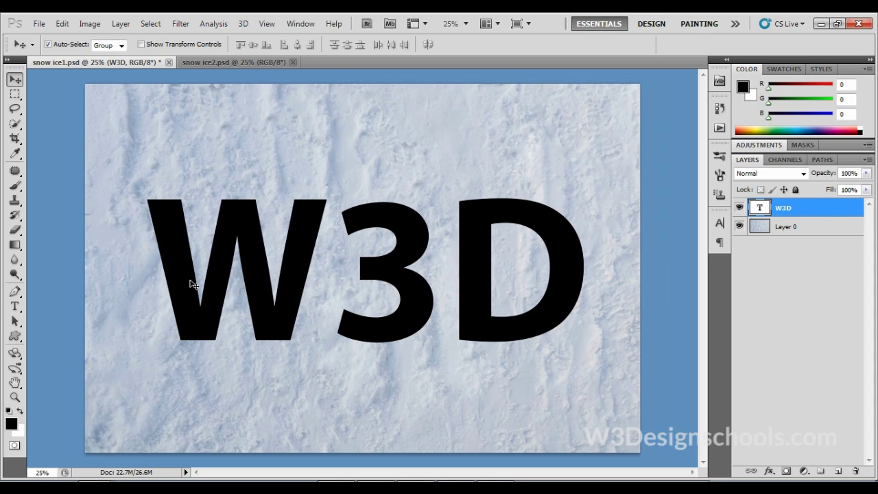
{"action": "key", "text": "ctrl+t"}
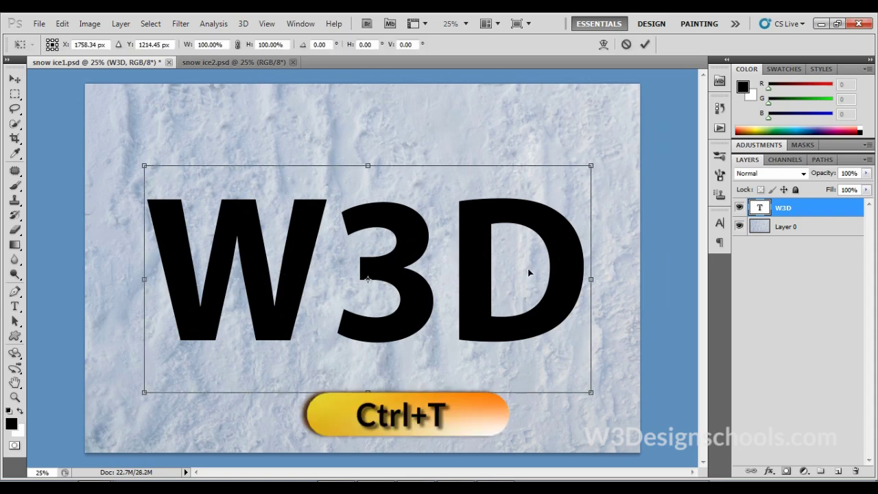
{"action": "left_click_drag", "start_coordinate": [591, 396], "coordinate": [615, 417]}
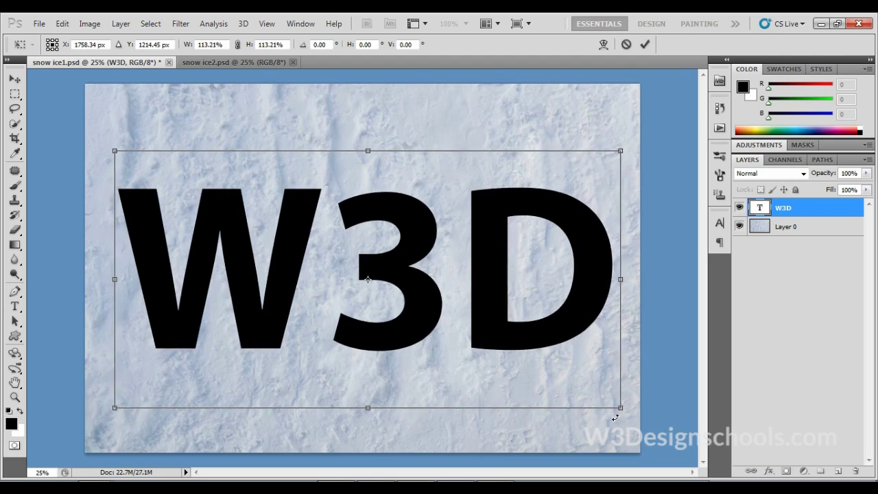
{"action": "key", "text": "Return"}
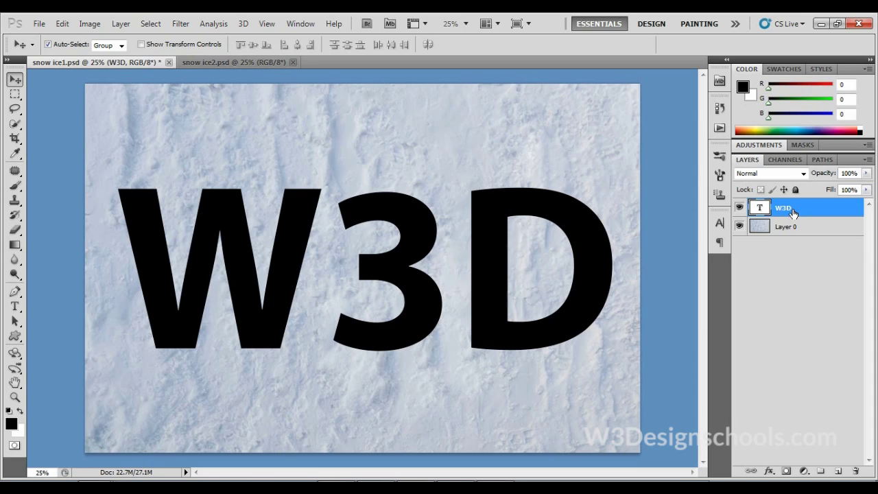
- Convert the W3D text layer to a shape and add a white layer mask
{"action": "right_click", "coordinate": [792, 213]}
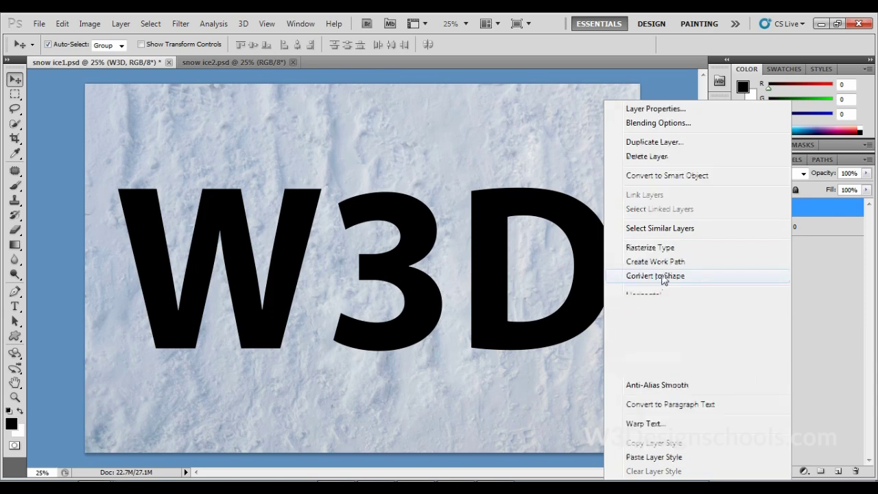
{"action": "left_click", "coordinate": [657, 276]}
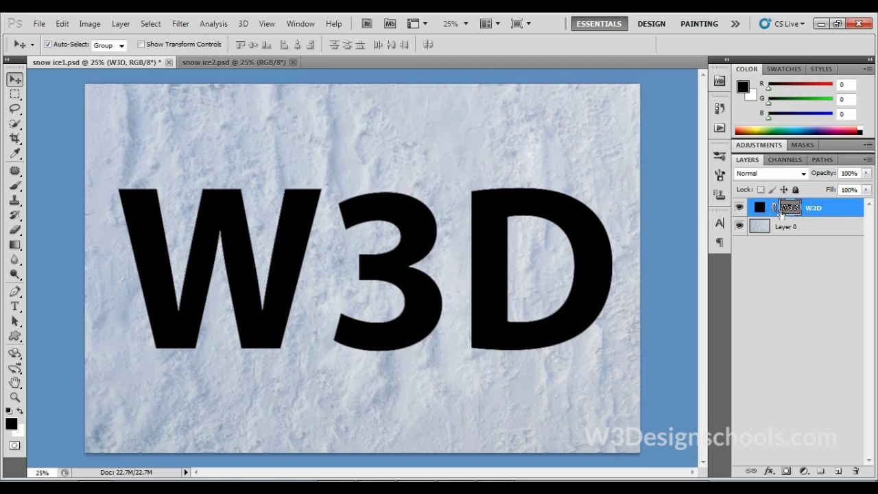
{"action": "left_click", "coordinate": [784, 472]}
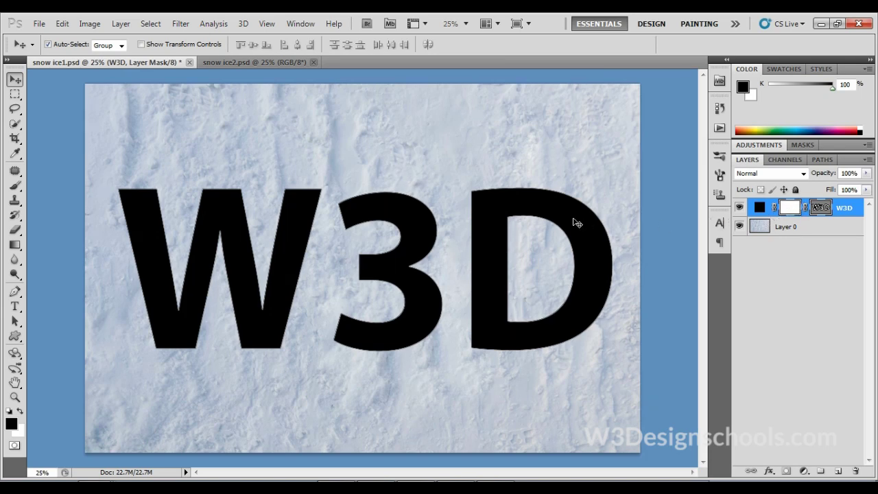
{"action": "left_click", "coordinate": [293, 26]}
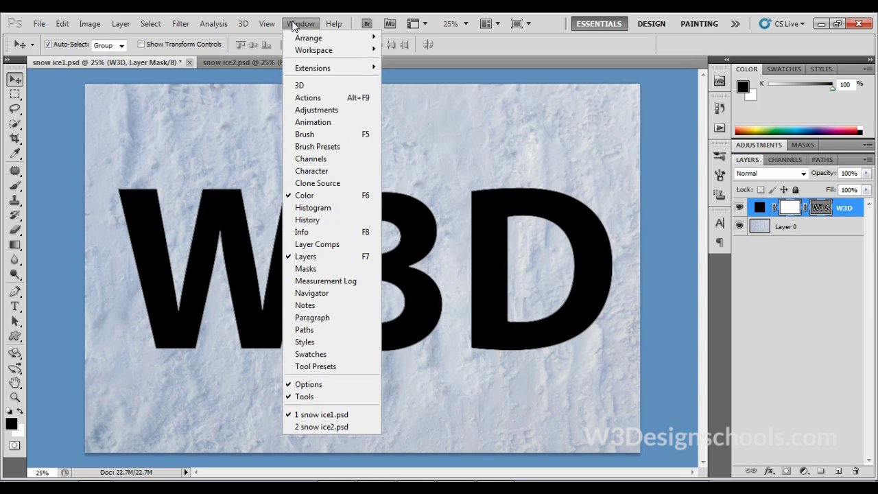
- Show the Brush panel and select the Brush tool with the 59 px scattered preset
{"action": "left_click", "coordinate": [325, 135]}
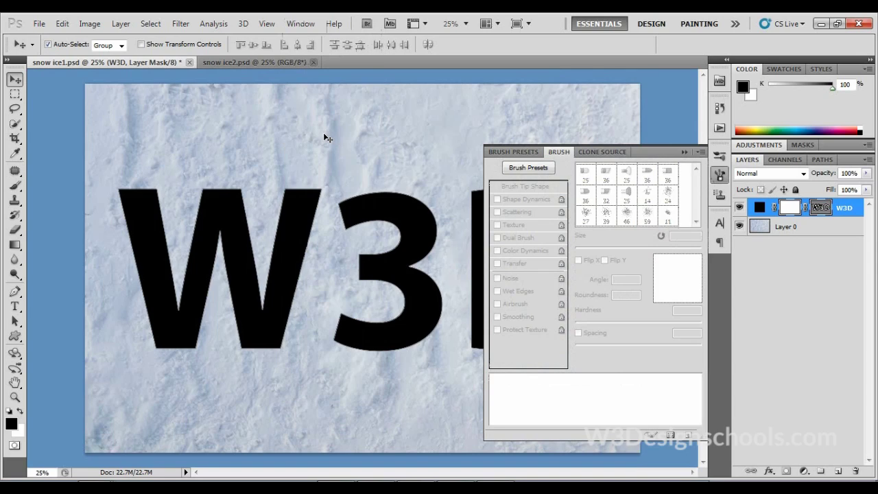
{"action": "left_click", "coordinate": [15, 185]}
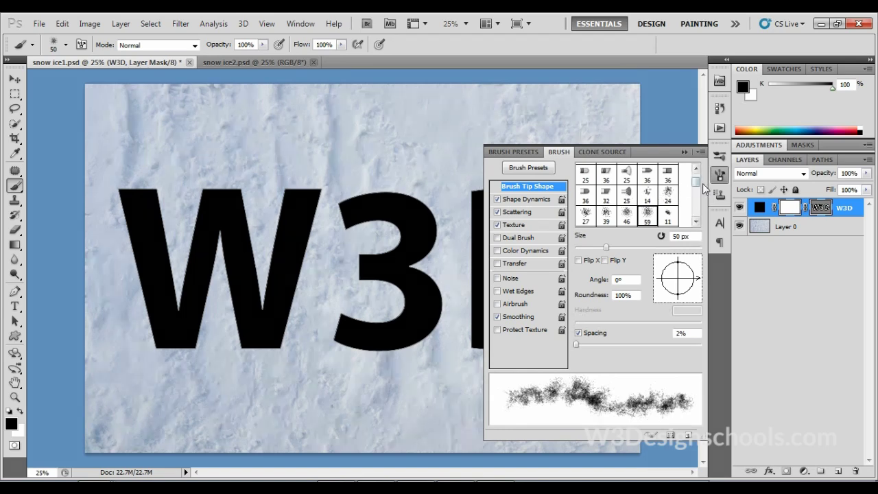
{"action": "left_click", "coordinate": [696, 221]}
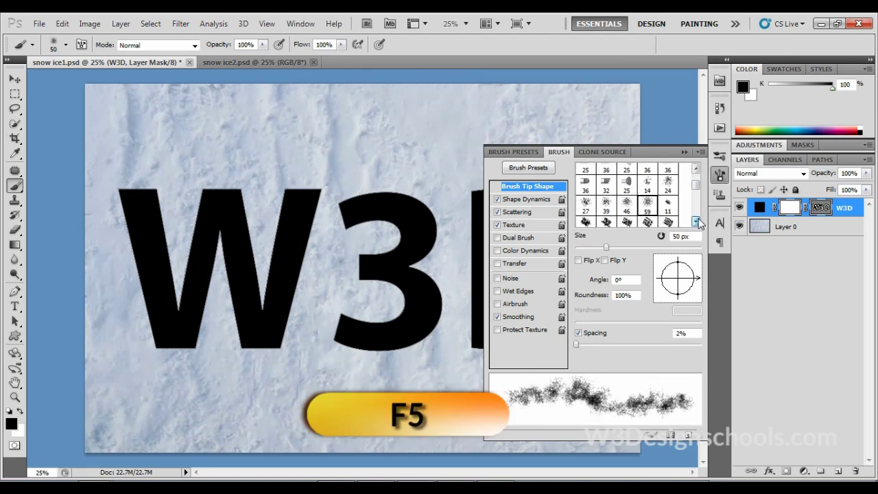
{"action": "left_click", "coordinate": [695, 221]}
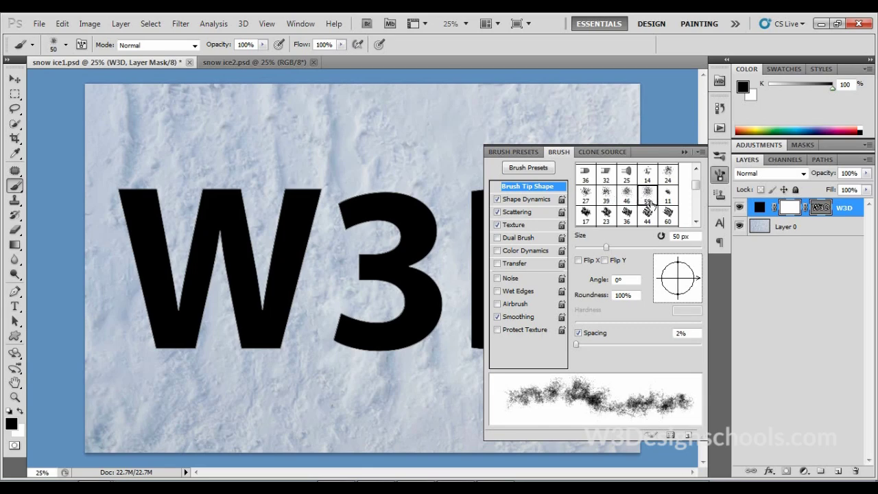
{"action": "left_click", "coordinate": [648, 195]}
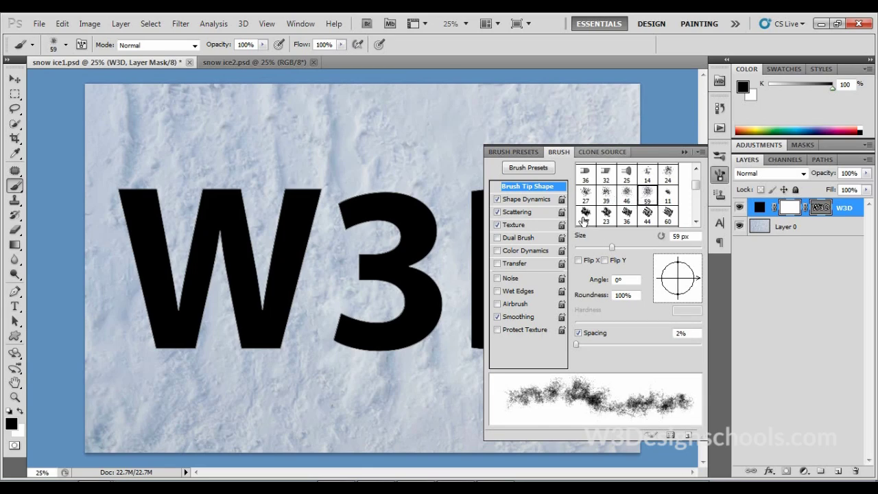
{"action": "left_click", "coordinate": [521, 200]}
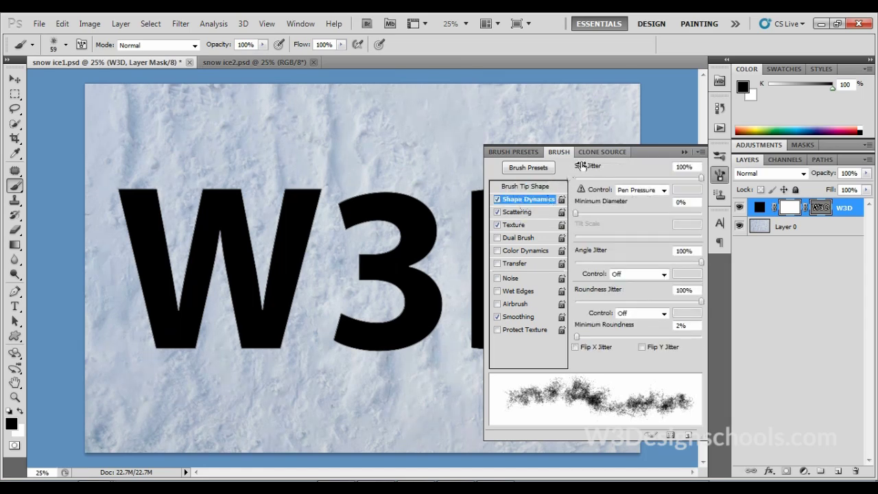
- Set Shape Dynamics: size, angle and roundness jitter 100%, minimum diameter 0%, minimum roundness 2%
{"action": "left_click", "coordinate": [691, 166]}
{"action": "left_click", "coordinate": [688, 201]}
{"action": "left_click", "coordinate": [684, 251]}
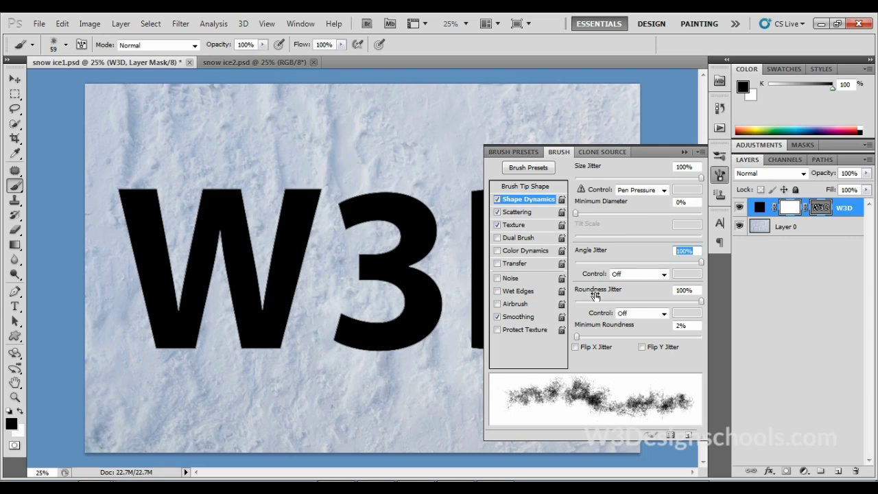
{"action": "left_click", "coordinate": [694, 290]}
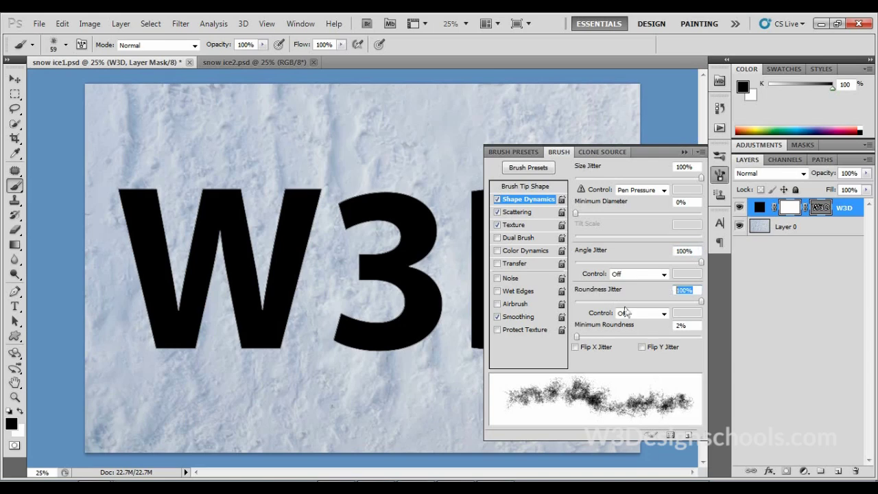
{"action": "left_click", "coordinate": [685, 325]}
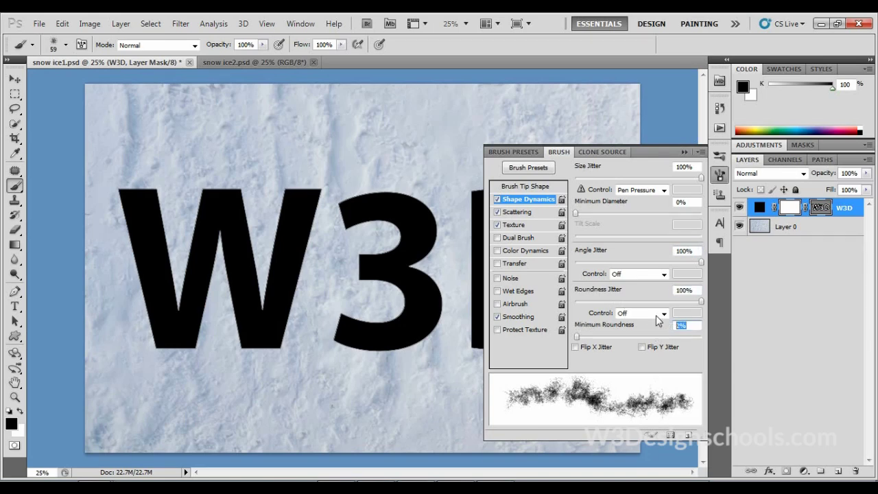
- Set Scattering to 55% scatter, count 1 and 100% count jitter
{"action": "left_click", "coordinate": [524, 213]}
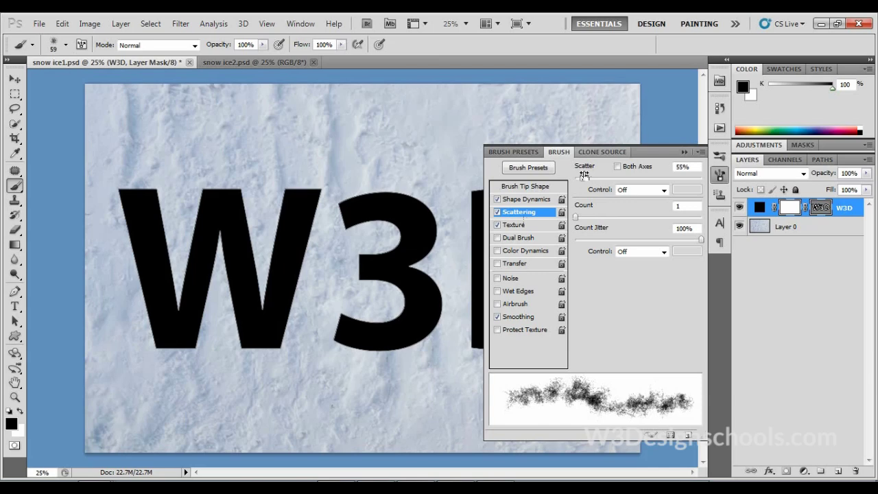
{"action": "left_click_drag", "start_coordinate": [693, 166], "coordinate": [678, 166]}
{"action": "left_click", "coordinate": [688, 205]}
{"action": "key", "text": "Tab"}
{"action": "left_click", "coordinate": [518, 228]}
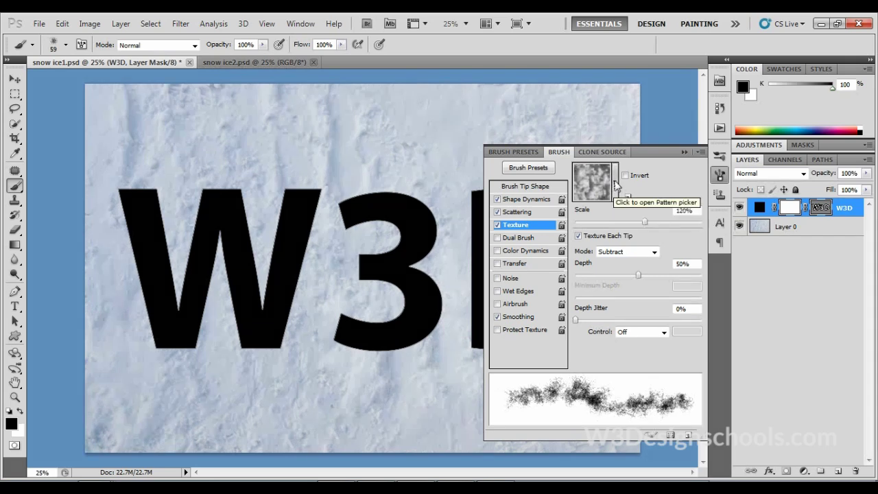
- Load the Patterns library and keep the snow pattern as the brush texture
{"action": "left_click", "coordinate": [615, 187]}
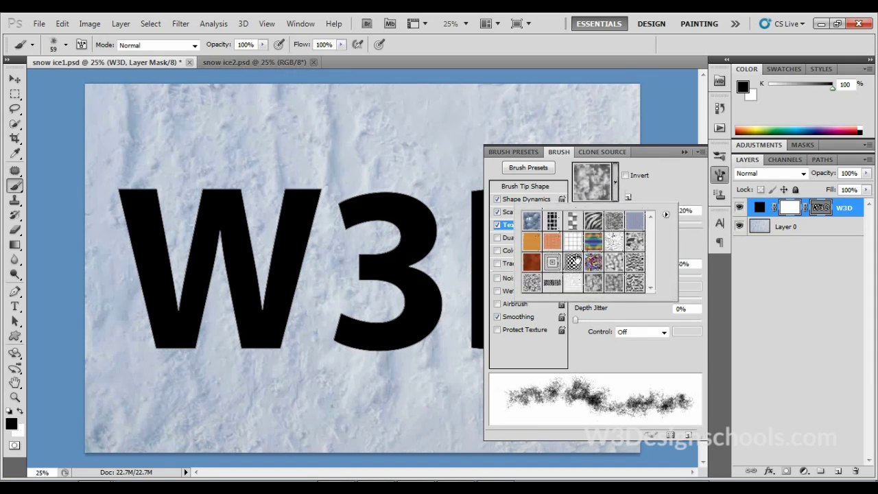
{"action": "left_click", "coordinate": [665, 215]}
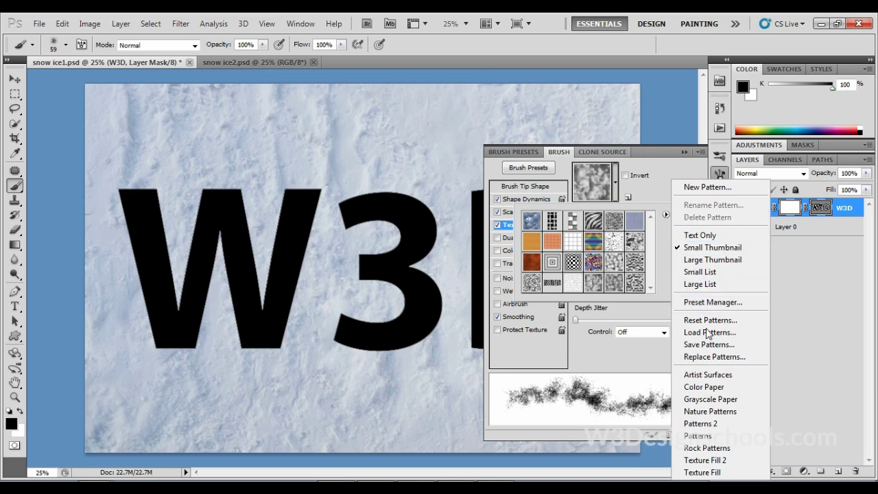
{"action": "left_click", "coordinate": [696, 436]}
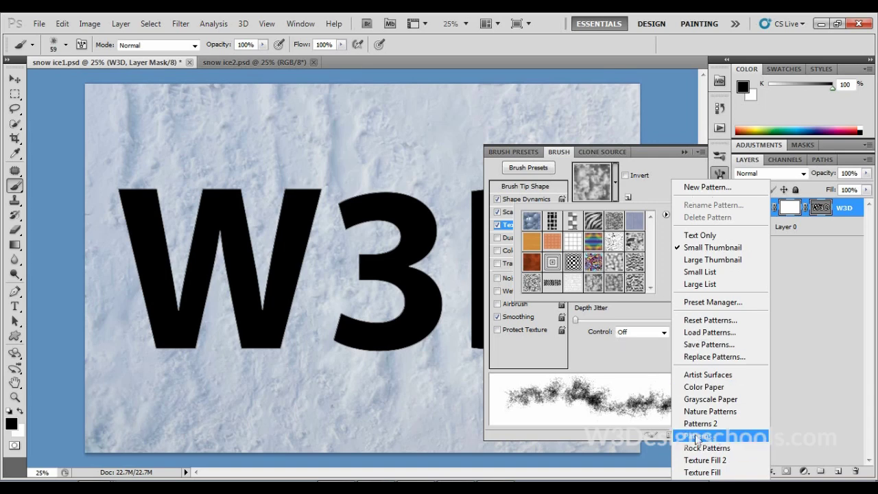
{"action": "left_click", "coordinate": [642, 188]}
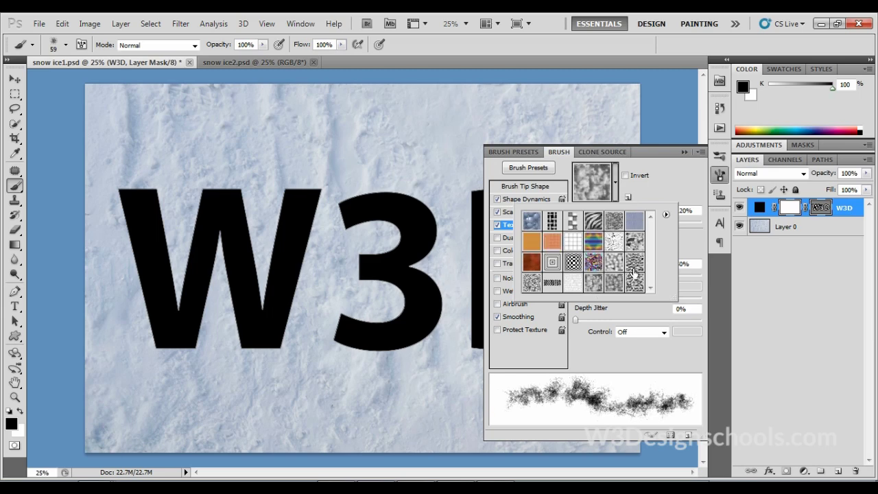
{"action": "left_click", "coordinate": [645, 191]}
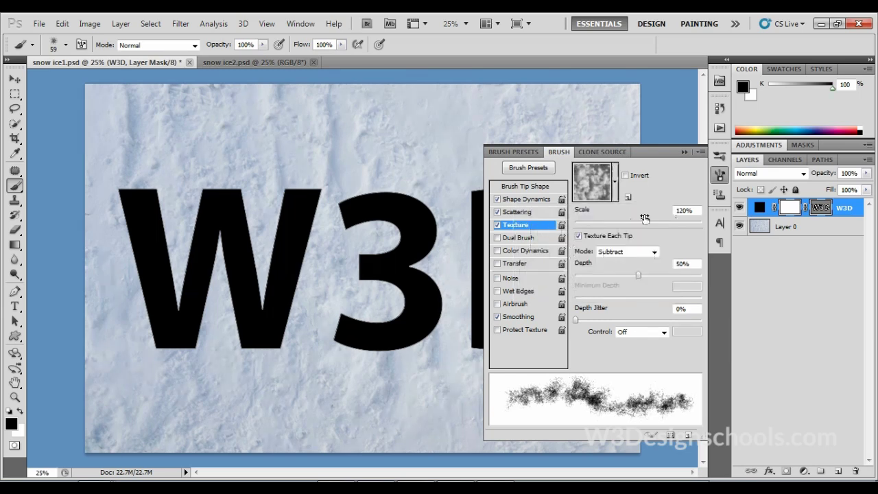
- Set the texture to 120% scale, Subtract mode, 50% depth and 0% depth jitter
{"action": "left_click", "coordinate": [696, 210]}
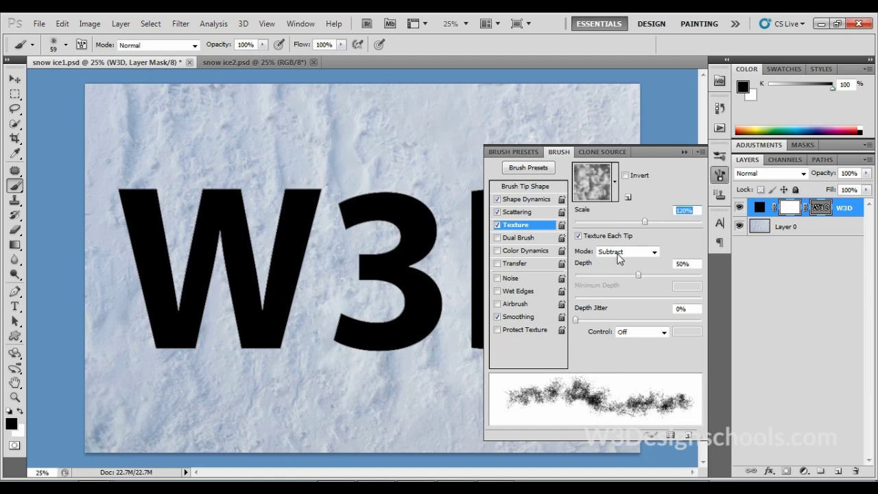
{"action": "left_click", "coordinate": [640, 253]}
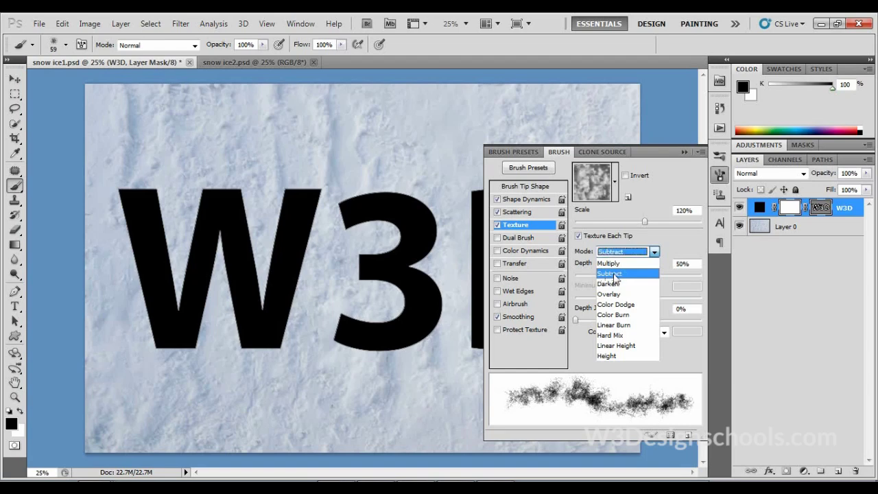
{"action": "left_click", "coordinate": [615, 275]}
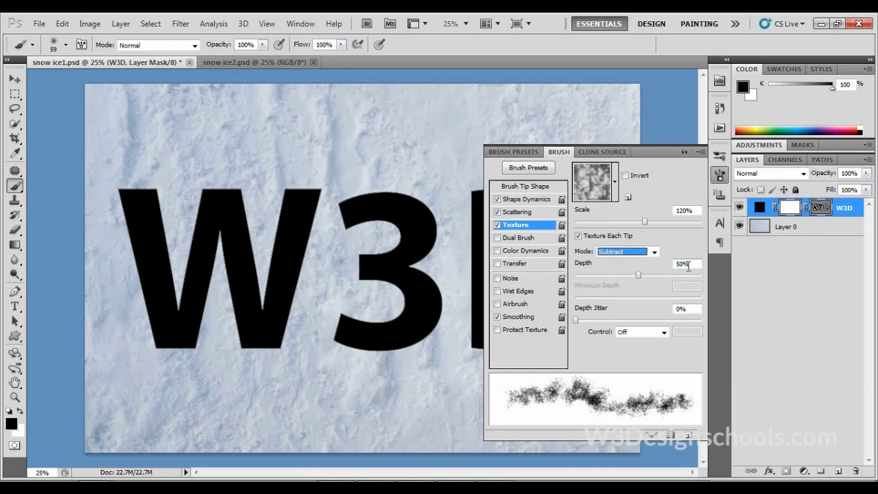
{"action": "left_click_drag", "start_coordinate": [689, 264], "coordinate": [665, 265]}
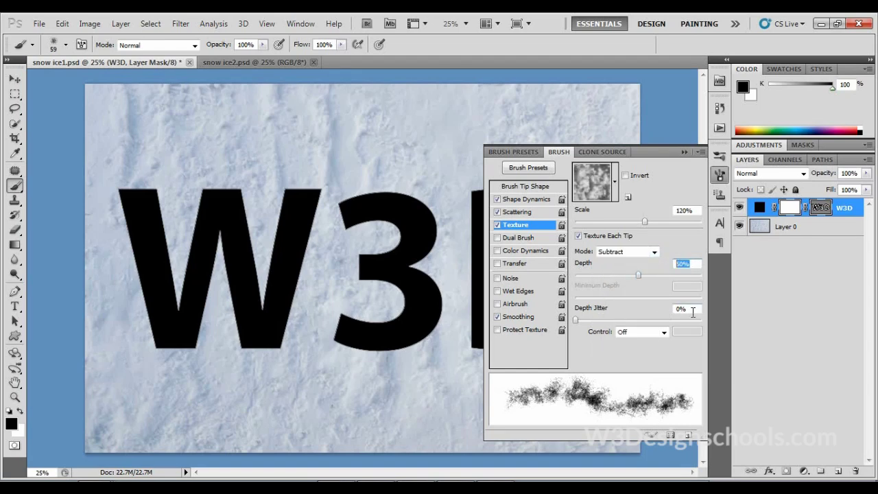
{"action": "left_click_drag", "start_coordinate": [694, 309], "coordinate": [675, 312]}
- Collapse the Brush panel, raise brush size to 200 px, and switch to the Pen tool
{"action": "left_click", "coordinate": [684, 153]}
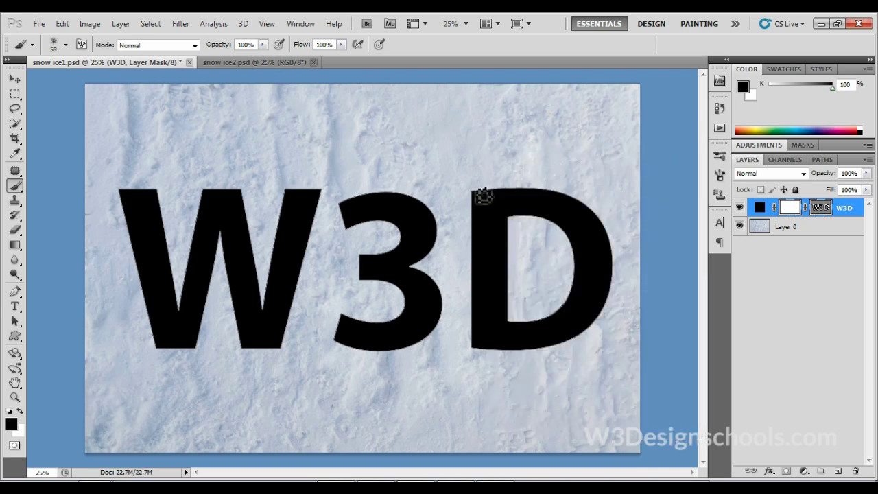
{"action": "key", "text": "bracketright"}
{"action": "key", "text": "bracketright"}
{"action": "key", "text": "bracketright"}
{"action": "key", "text": "bracketright"}
{"action": "key", "text": "bracketright"}
{"action": "key", "text": "bracketright"}
{"action": "key", "text": "bracketright"}
{"action": "key", "text": "bracketright"}
{"action": "key", "text": "bracketright"}
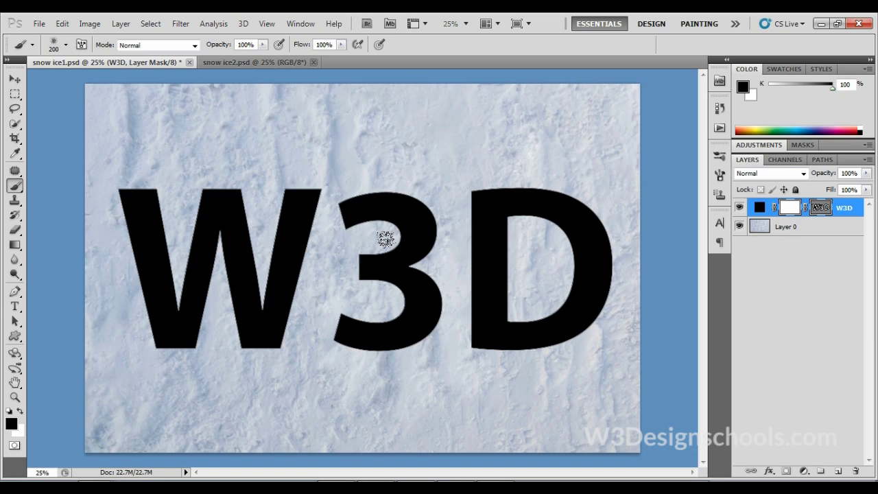
{"action": "key", "text": "p"}
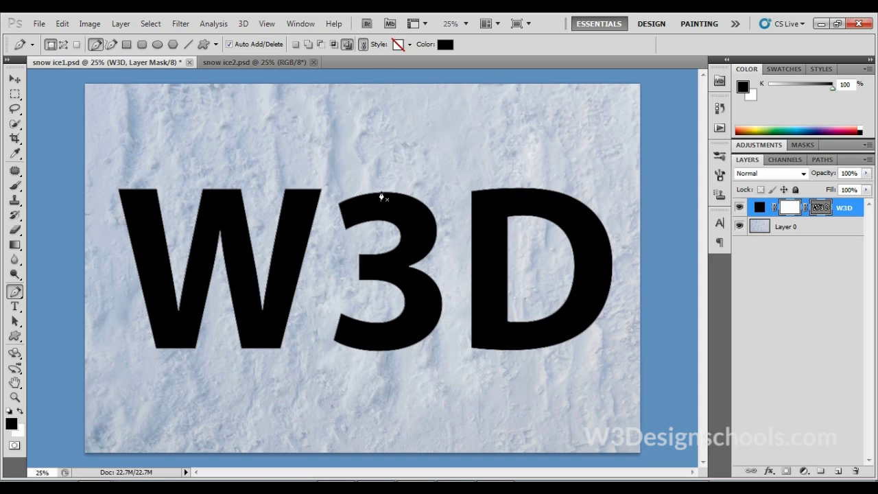
- Stroke the W3D letter path with the textured Brush tool
{"action": "right_click", "coordinate": [382, 197]}
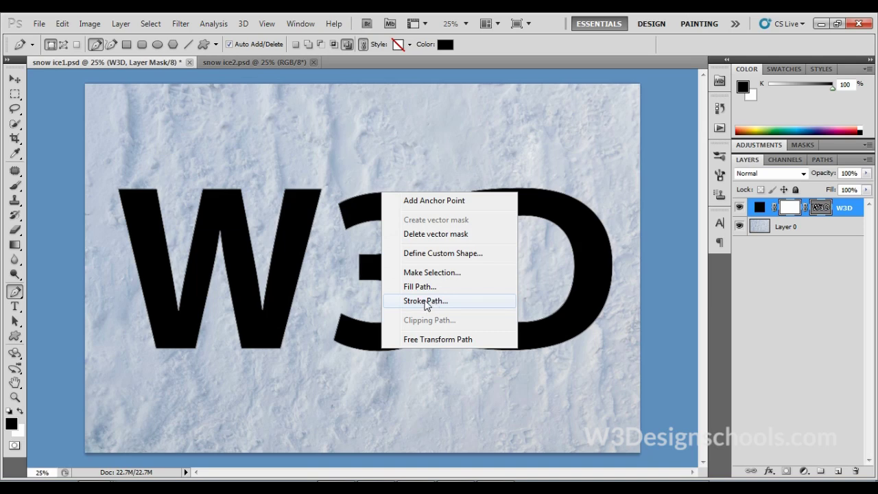
{"action": "left_click", "coordinate": [425, 303]}
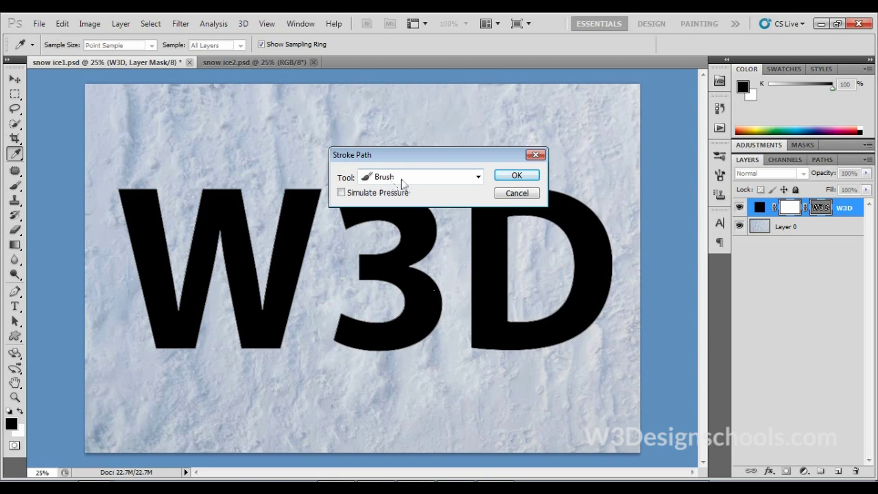
{"action": "left_click", "coordinate": [403, 180]}
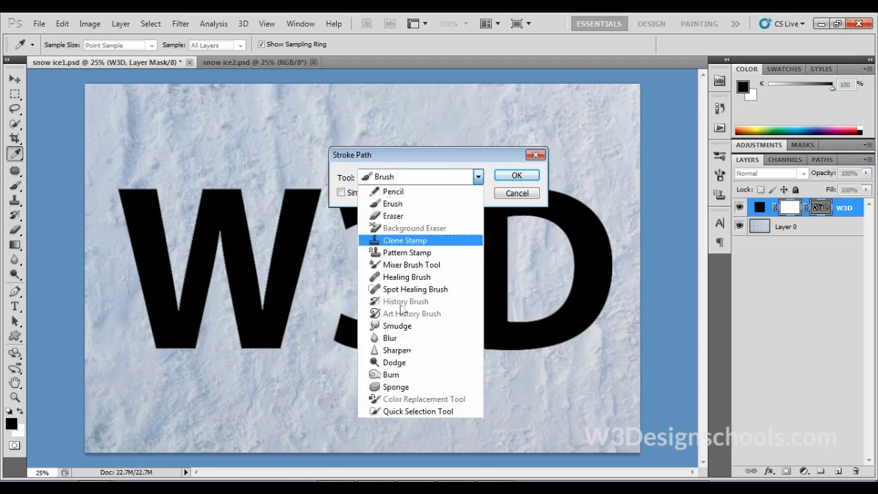
{"action": "left_click", "coordinate": [397, 204]}
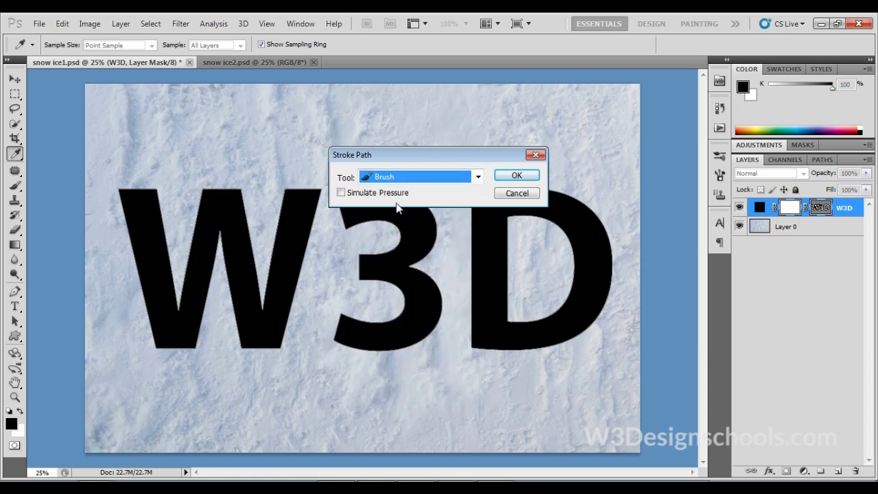
{"action": "left_click", "coordinate": [517, 177]}
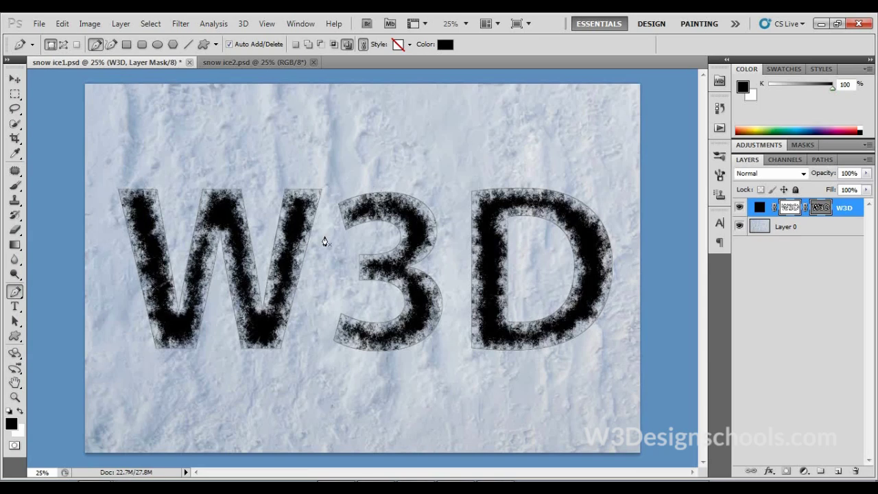
{"action": "left_click", "coordinate": [15, 185]}
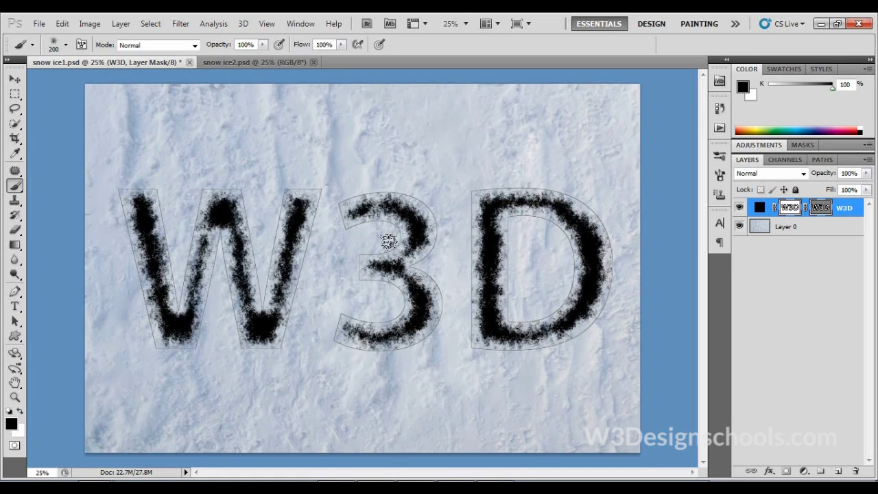
- Select the W3D layer mask and hide the path outline with Ctrl+H
{"action": "left_click", "coordinate": [788, 210], "text": "ctrl"}
{"action": "key", "text": "ctrl+h"}
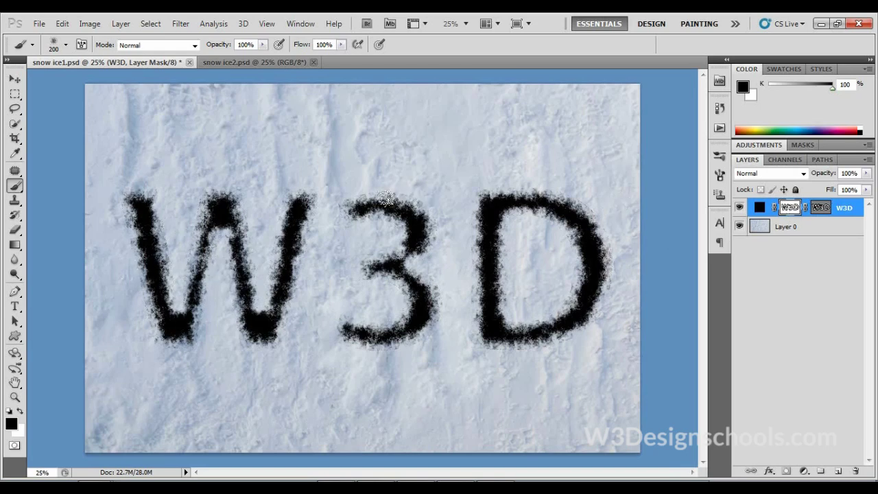
- Zoom to 66.7%, shrink the brush to 100 px, and paint out fringe at the 3's top-left edge
{"action": "key", "text": "ctrl+plus"}
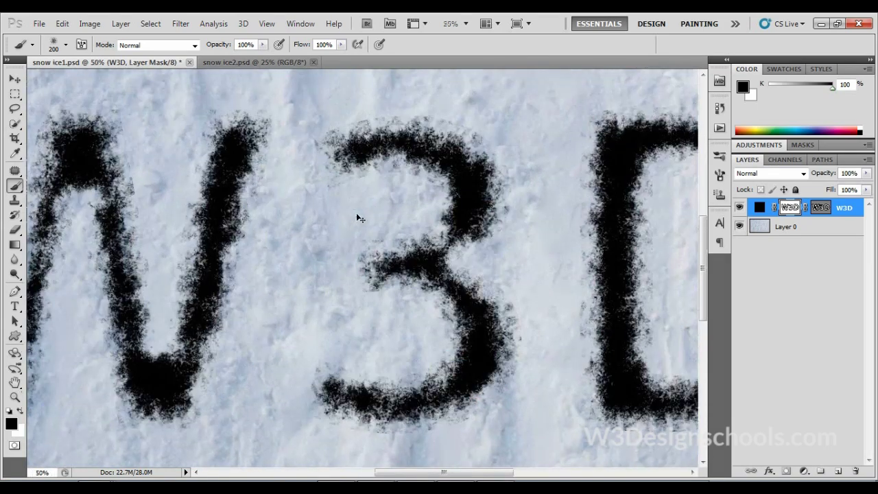
{"action": "key", "text": "ctrl+plus"}
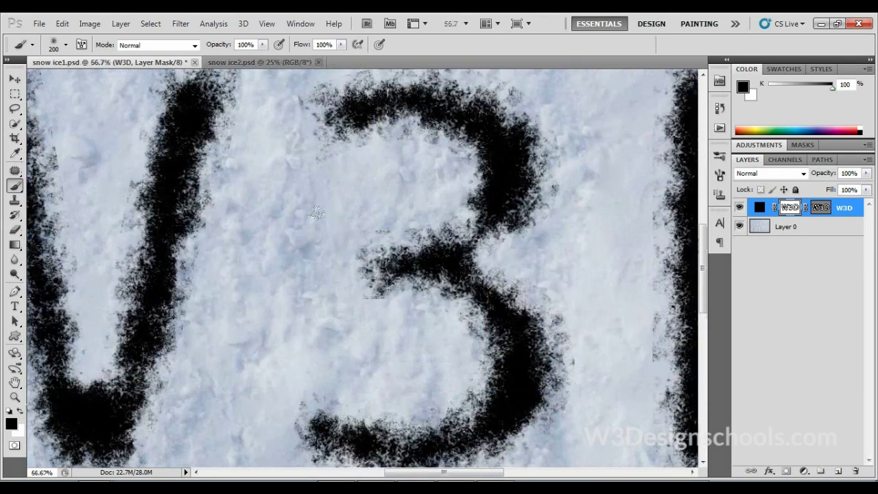
{"action": "key", "text": "bracketleft"}
{"action": "key", "text": "bracketleft"}
{"action": "key", "text": "bracketleft"}
{"action": "key", "text": "bracketleft"}
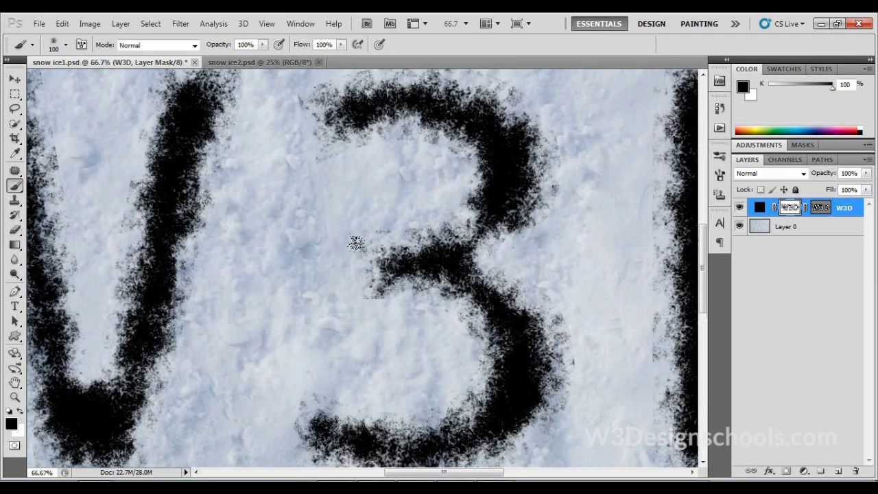
{"action": "left_click_drag", "start_coordinate": [321, 200], "coordinate": [323, 245]}
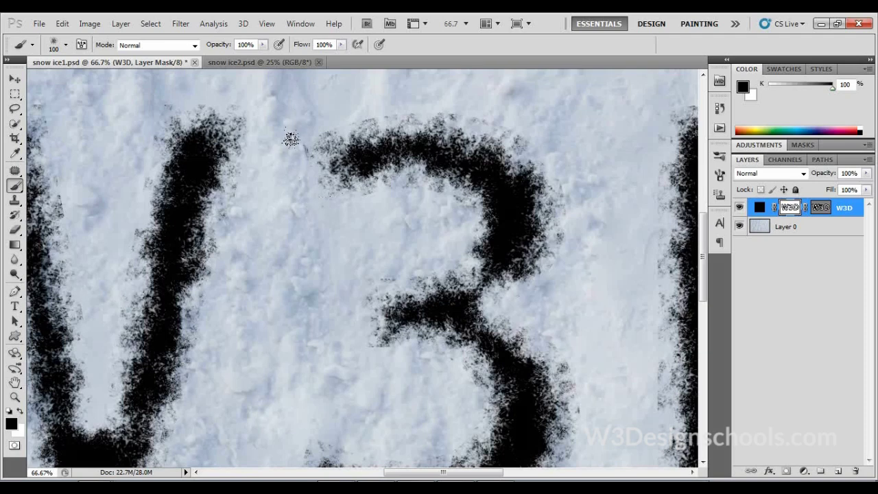
{"action": "left_click_drag", "start_coordinate": [290, 139], "coordinate": [295, 146]}
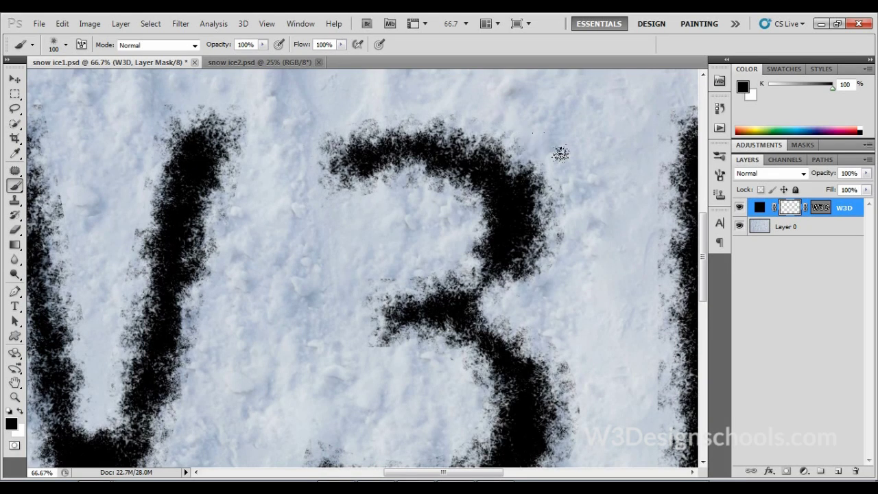
- Paint away the black fringe along the top edge of the D on the mask
{"action": "left_click_drag", "start_coordinate": [568, 160], "coordinate": [281, 265]}
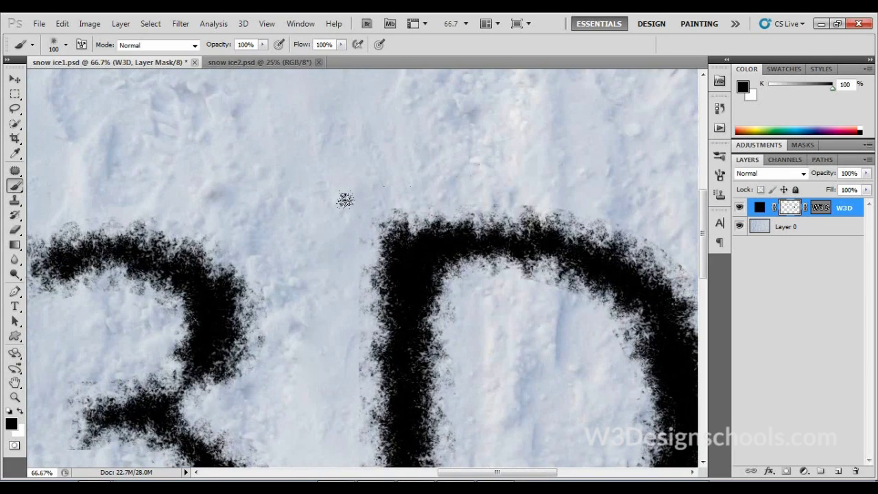
{"action": "scroll", "coordinate": [464, 322], "scroll_direction": "down", "scroll_amount": 4}
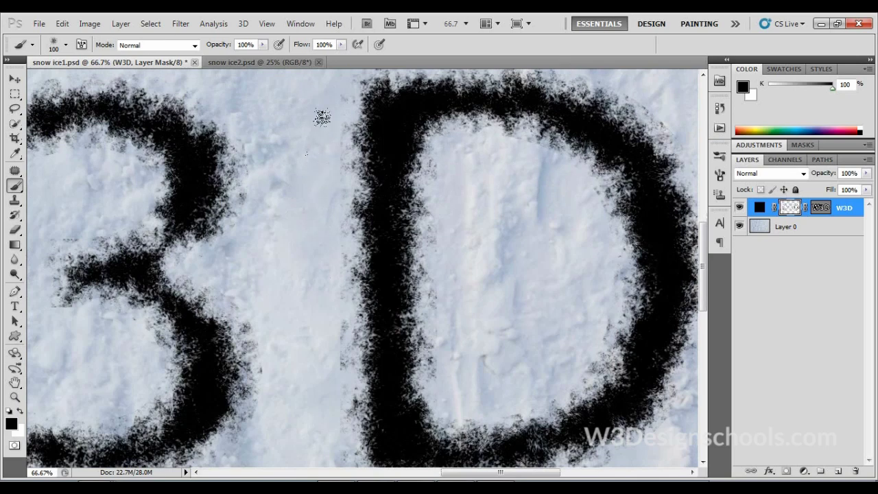
{"action": "scroll", "coordinate": [323, 374], "scroll_direction": "down", "scroll_amount": 3}
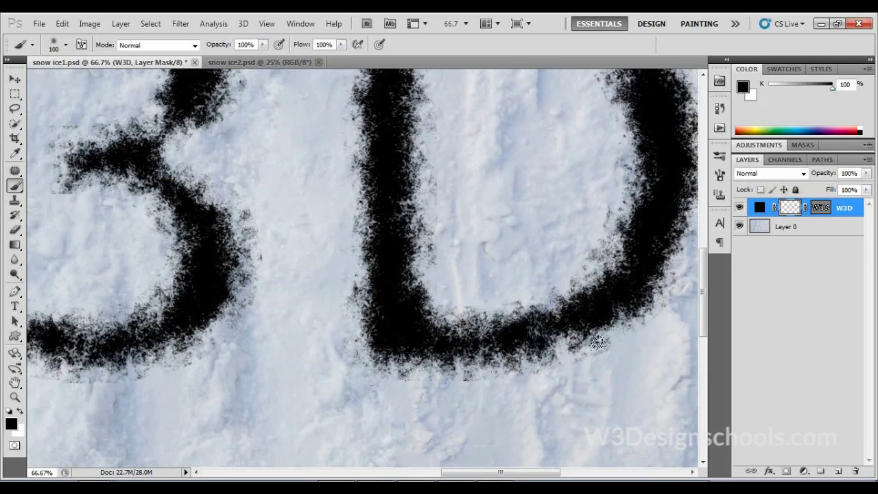
{"action": "left_click_drag", "start_coordinate": [633, 355], "coordinate": [503, 436]}
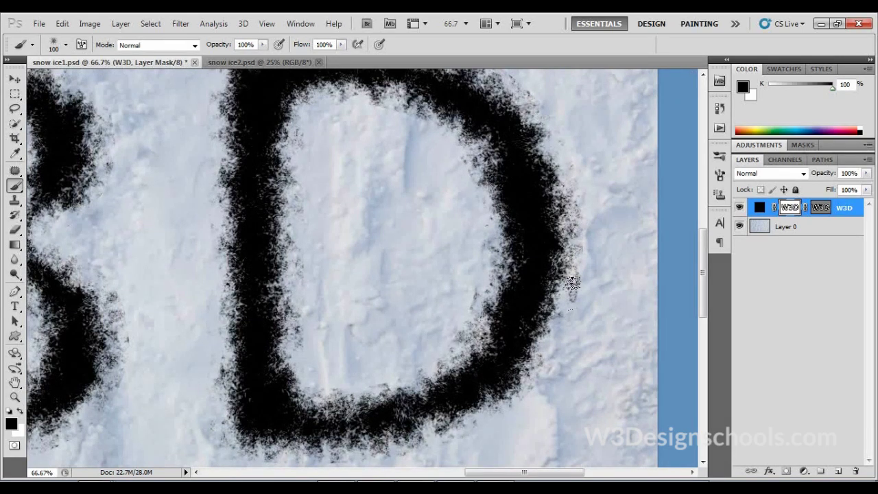
{"action": "scroll", "coordinate": [572, 217], "scroll_direction": "up", "scroll_amount": 2}
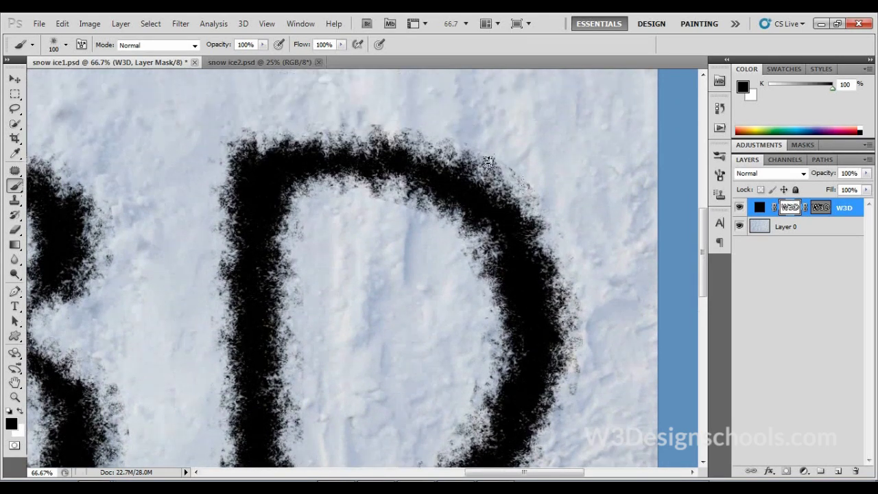
{"action": "mouse_move", "coordinate": [532, 190]}
{"action": "left_mouse_down"}
{"action": "mouse_move", "coordinate": [471, 147]}
{"action": "mouse_move", "coordinate": [345, 111]}
{"action": "left_mouse_up"}
- Paint out mask fringe above the 3 and around the W's middle peak and upper-left edge
{"action": "left_click_drag", "start_coordinate": [163, 272], "coordinate": [541, 295]}
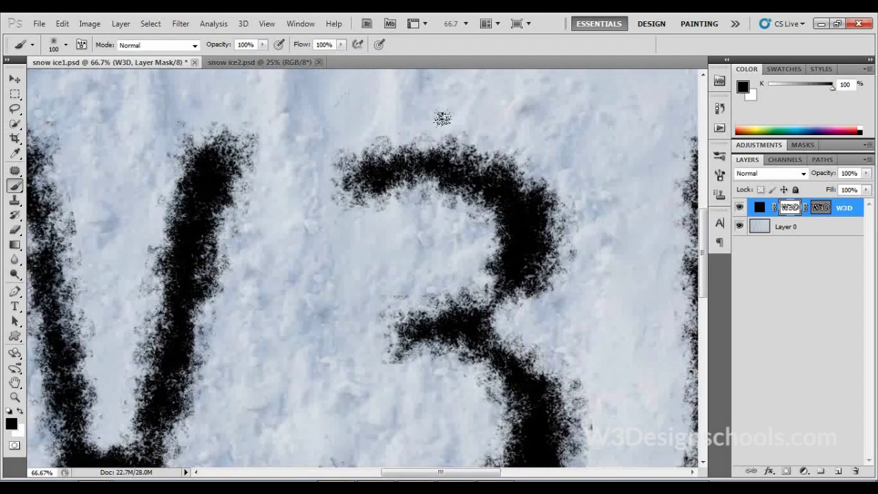
{"action": "left_click_drag", "start_coordinate": [440, 117], "coordinate": [389, 116]}
{"action": "left_click_drag", "start_coordinate": [284, 235], "coordinate": [509, 316]}
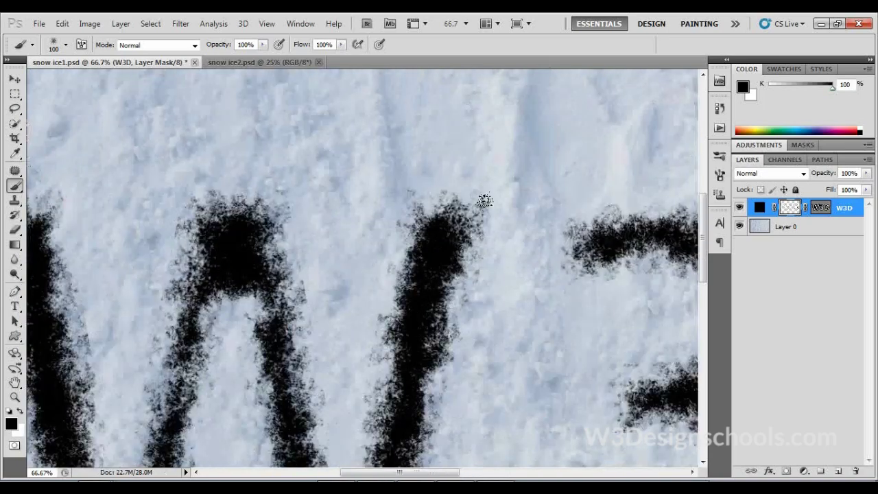
{"action": "mouse_move", "coordinate": [360, 237]}
{"action": "left_mouse_down"}
{"action": "mouse_move", "coordinate": [339, 322]}
{"action": "mouse_move", "coordinate": [346, 320]}
{"action": "mouse_move", "coordinate": [358, 285]}
{"action": "mouse_move", "coordinate": [315, 345]}
{"action": "mouse_move", "coordinate": [311, 309]}
{"action": "left_mouse_up"}
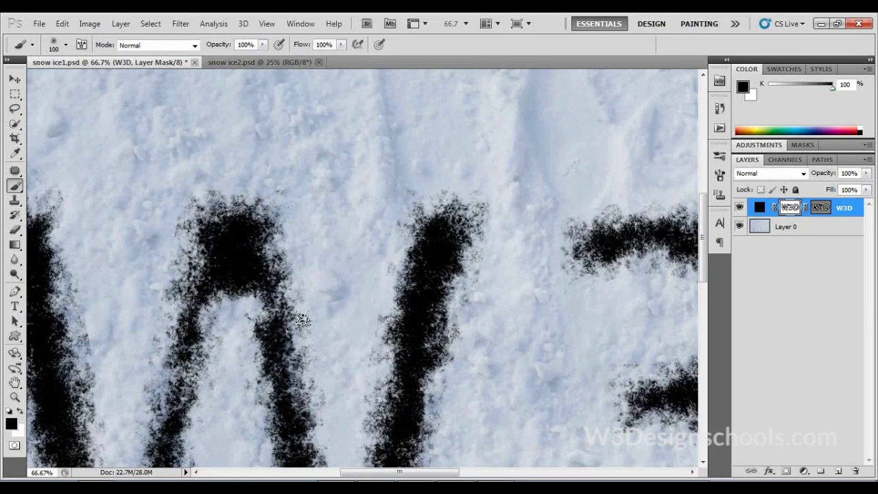
{"action": "left_click", "coordinate": [164, 210]}
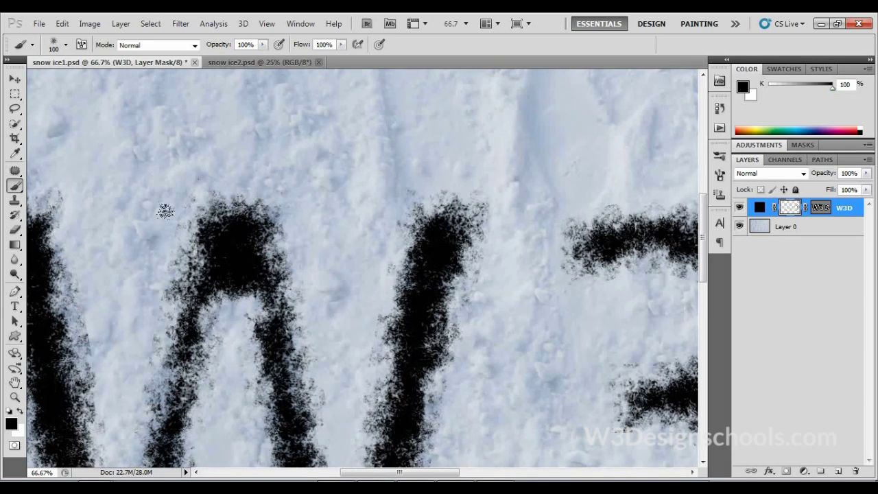
- Roughen the mask along the W's bottom and above it, then zoom out to view W3D
{"action": "left_click_drag", "start_coordinate": [136, 261], "coordinate": [420, 257]}
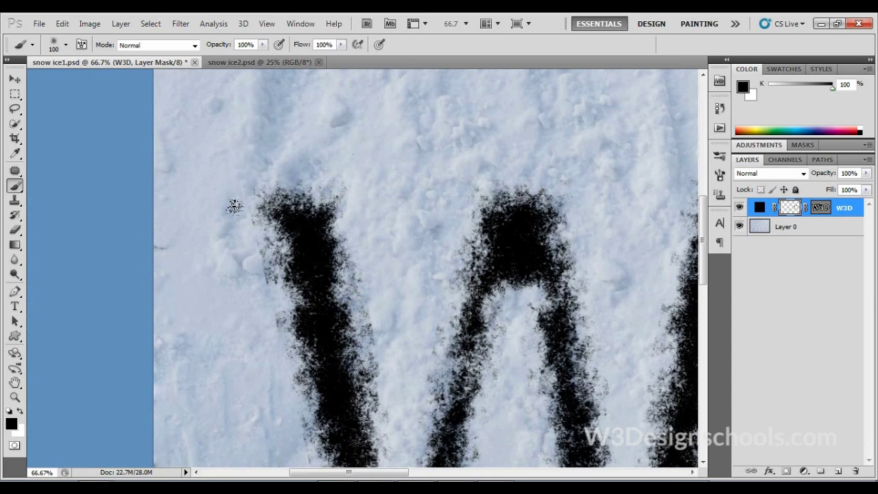
{"action": "left_click_drag", "start_coordinate": [253, 319], "coordinate": [226, 210]}
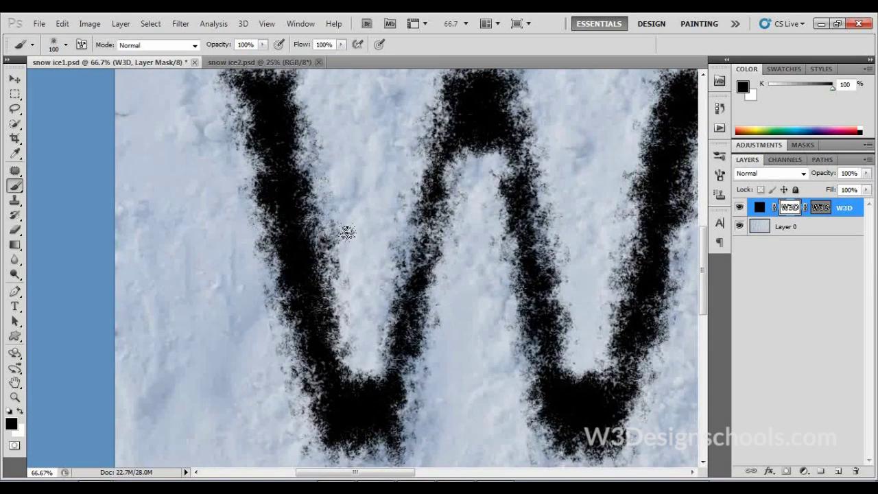
{"action": "left_click_drag", "start_coordinate": [229, 313], "coordinate": [215, 196]}
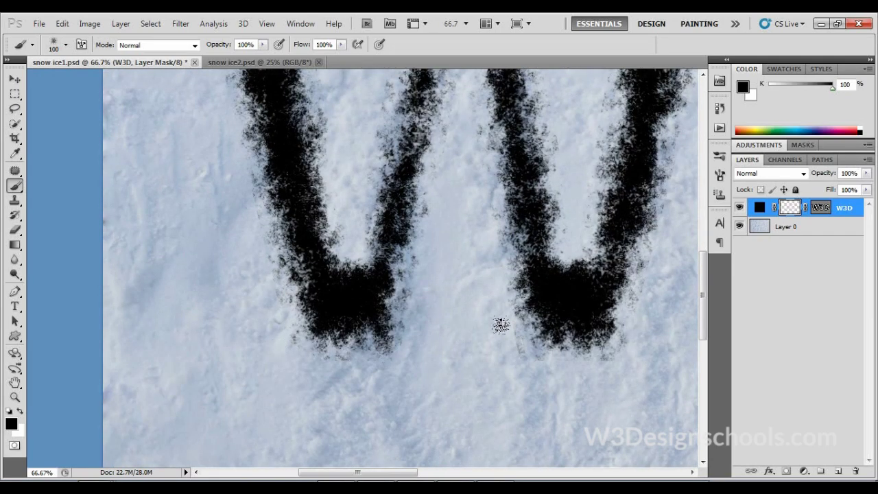
{"action": "mouse_move", "coordinate": [481, 315]}
{"action": "left_mouse_down"}
{"action": "mouse_move", "coordinate": [565, 354]}
{"action": "mouse_move", "coordinate": [608, 348]}
{"action": "mouse_move", "coordinate": [549, 360]}
{"action": "mouse_move", "coordinate": [502, 348]}
{"action": "mouse_move", "coordinate": [489, 320]}
{"action": "mouse_move", "coordinate": [549, 379]}
{"action": "left_mouse_up"}
{"action": "scroll", "coordinate": [580, 375], "scroll_direction": "up", "scroll_amount": 5}
{"action": "scroll", "coordinate": [580, 375], "scroll_direction": "right", "scroll_amount": 2}
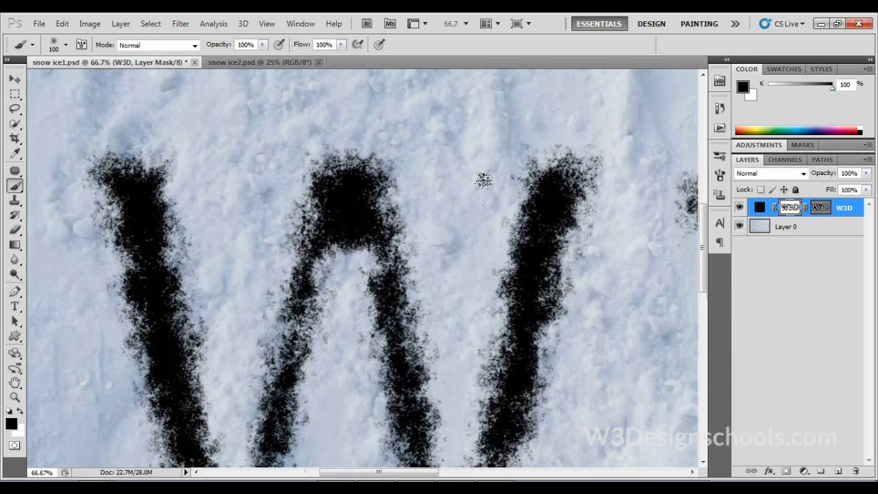
{"action": "mouse_move", "coordinate": [471, 199]}
{"action": "left_mouse_down"}
{"action": "mouse_move", "coordinate": [549, 122]}
{"action": "mouse_move", "coordinate": [578, 125]}
{"action": "mouse_move", "coordinate": [496, 130]}
{"action": "mouse_move", "coordinate": [584, 129]}
{"action": "mouse_move", "coordinate": [521, 133]}
{"action": "mouse_move", "coordinate": [560, 129]}
{"action": "mouse_move", "coordinate": [605, 210]}
{"action": "mouse_move", "coordinate": [605, 159]}
{"action": "mouse_move", "coordinate": [593, 251]}
{"action": "mouse_move", "coordinate": [585, 166]}
{"action": "mouse_move", "coordinate": [608, 140]}
{"action": "left_mouse_up"}
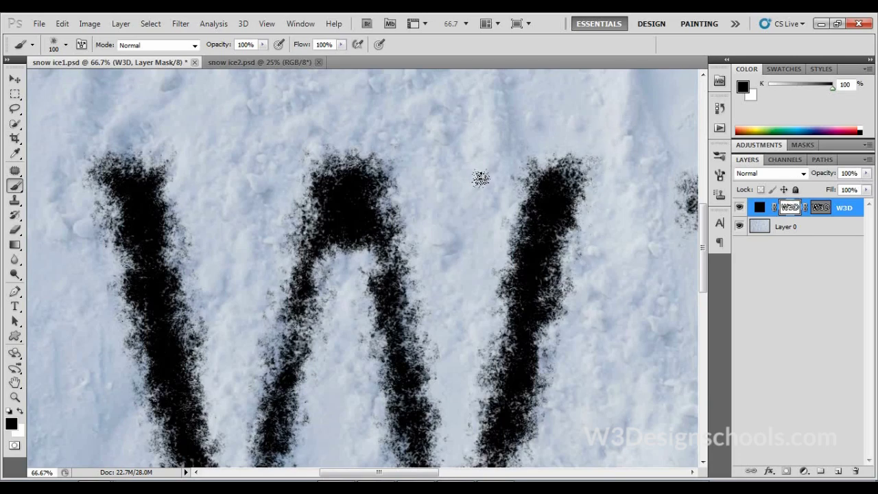
{"action": "key", "text": "ctrl+minus"}
{"action": "key", "text": "ctrl+minus"}
{"action": "key", "text": "ctrl+minus"}
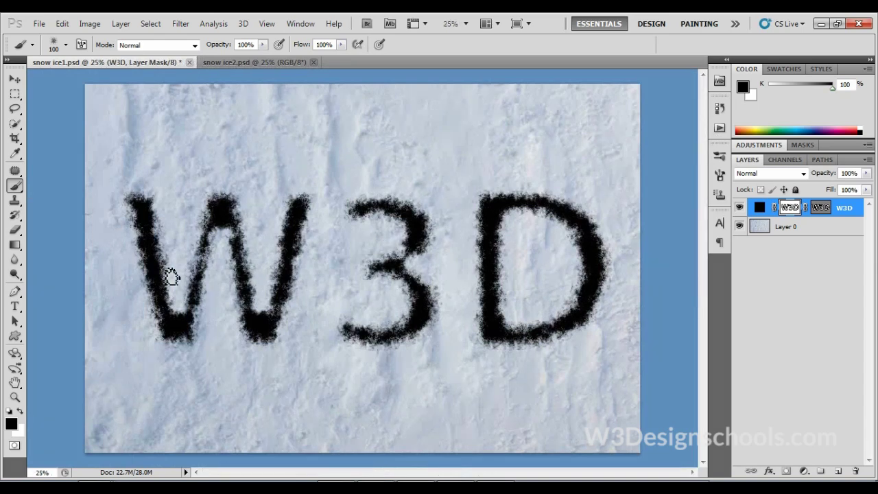
- Add a Gradient Overlay to W3D using the dark navy-teal gradient preset
{"action": "left_click", "coordinate": [769, 471]}
{"action": "left_click", "coordinate": [786, 435]}
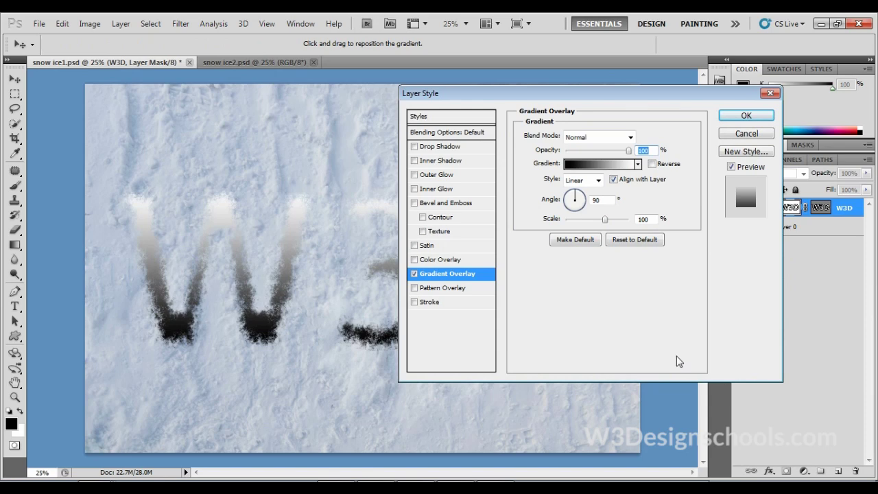
{"action": "left_click", "coordinate": [610, 165]}
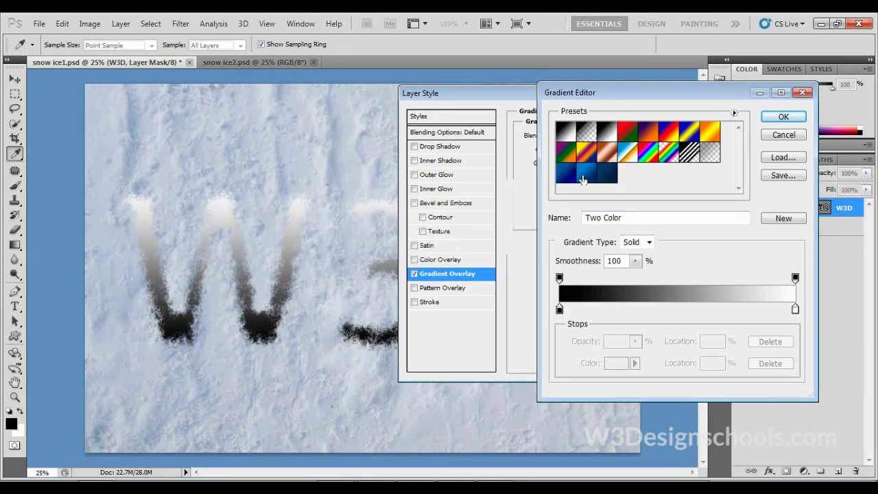
{"action": "left_click", "coordinate": [608, 177]}
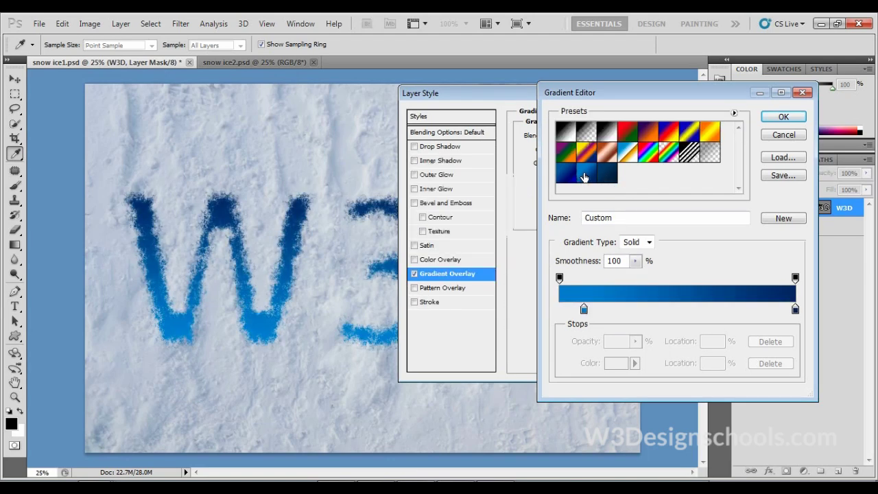
{"action": "left_click", "coordinate": [565, 178]}
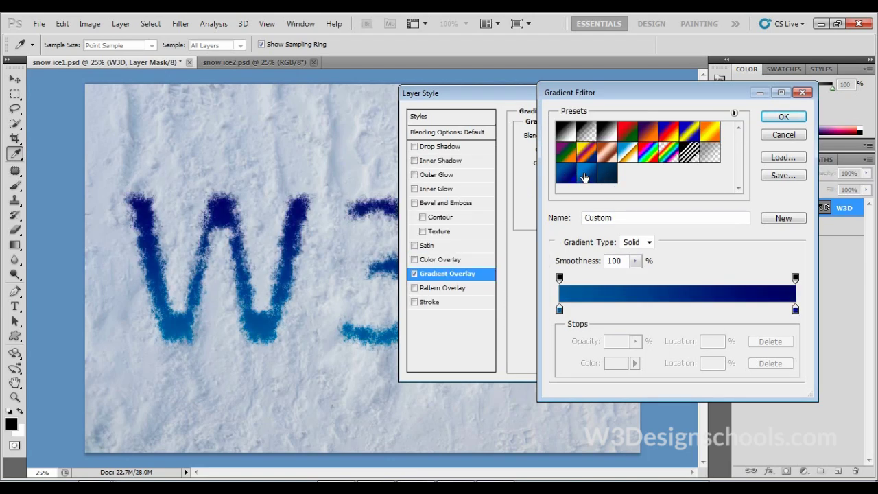
{"action": "left_click", "coordinate": [610, 176]}
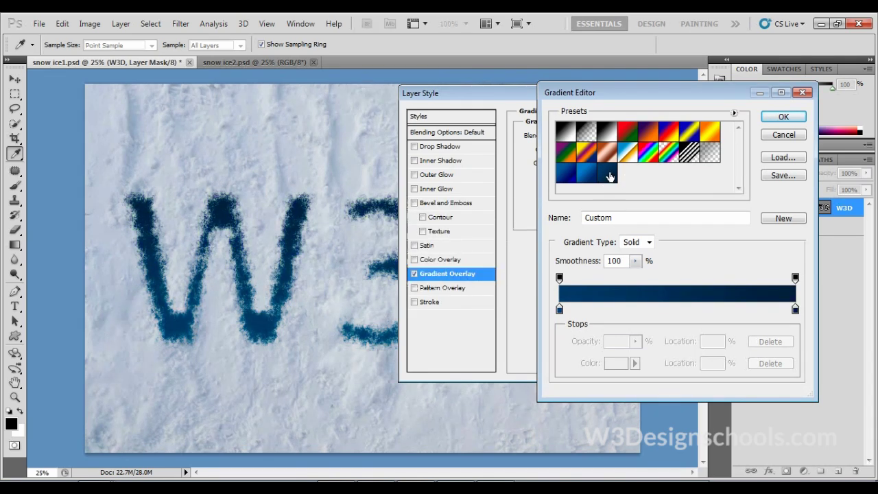
{"action": "left_click", "coordinate": [559, 309]}
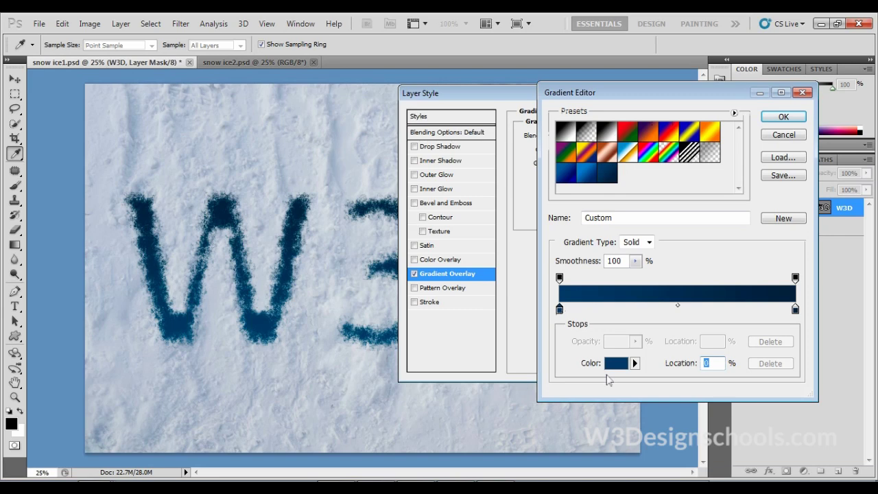
- Inspect the left and right gradient stop colours, leaving both unchanged
{"action": "left_click", "coordinate": [615, 363]}
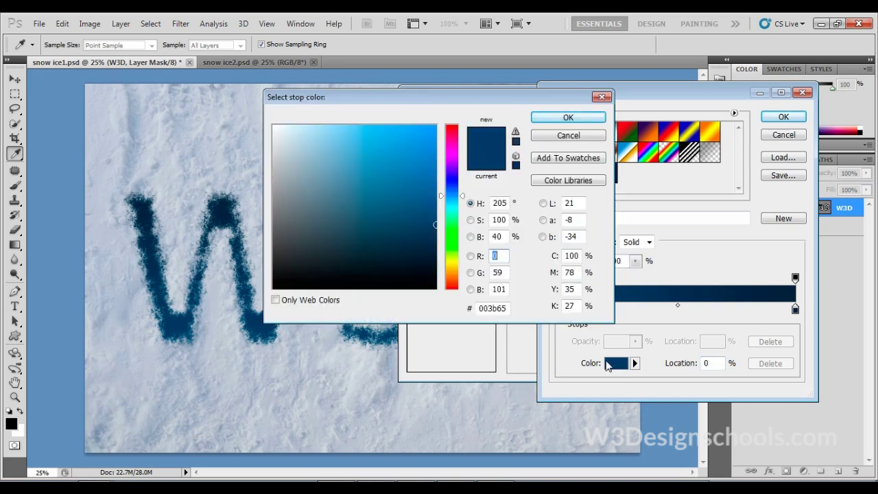
{"action": "left_click", "coordinate": [507, 309]}
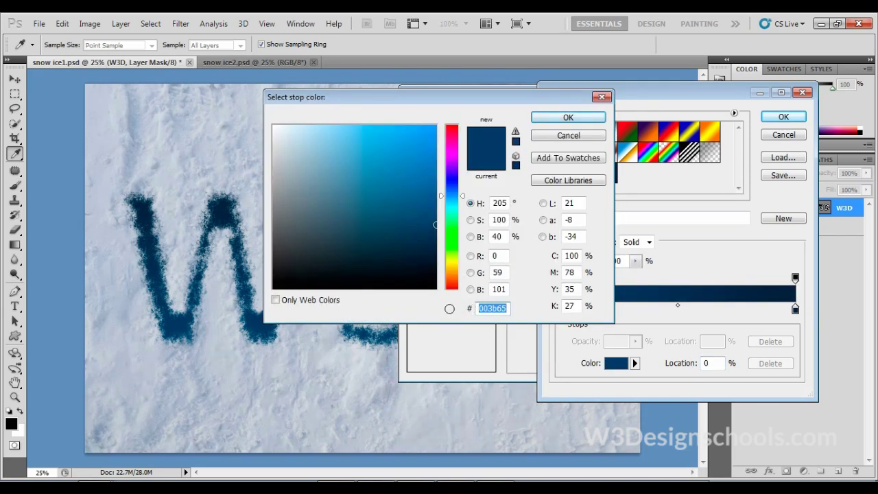
{"action": "left_click", "coordinate": [563, 118]}
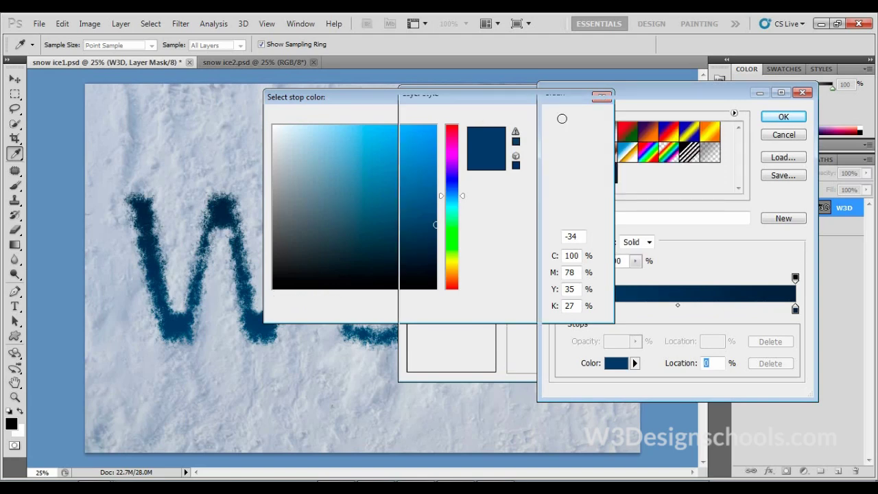
{"action": "left_click", "coordinate": [795, 308]}
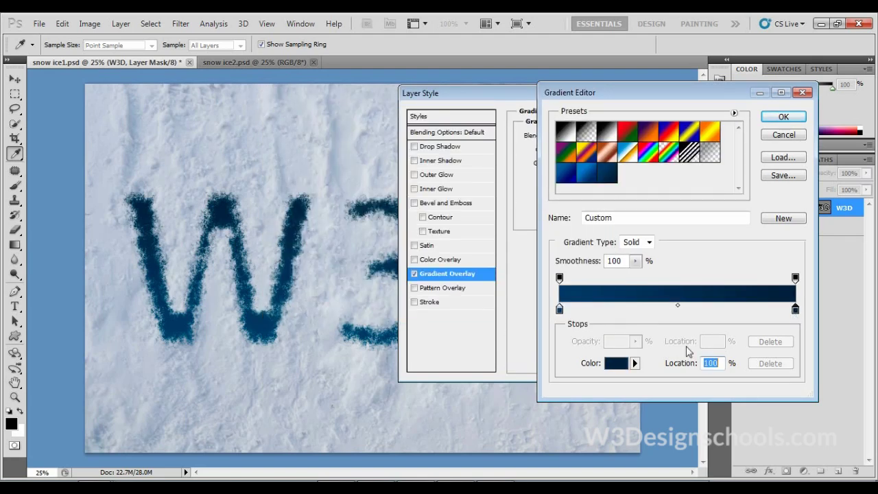
{"action": "left_click", "coordinate": [617, 364]}
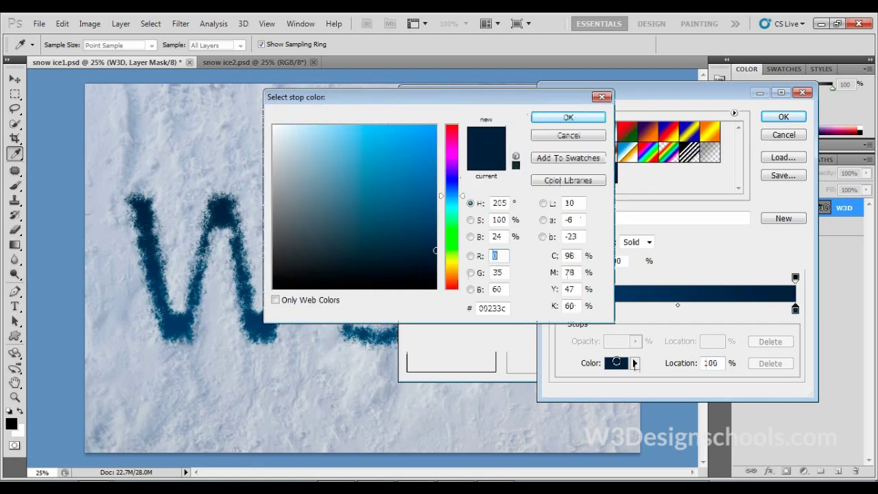
{"action": "left_click", "coordinate": [583, 136]}
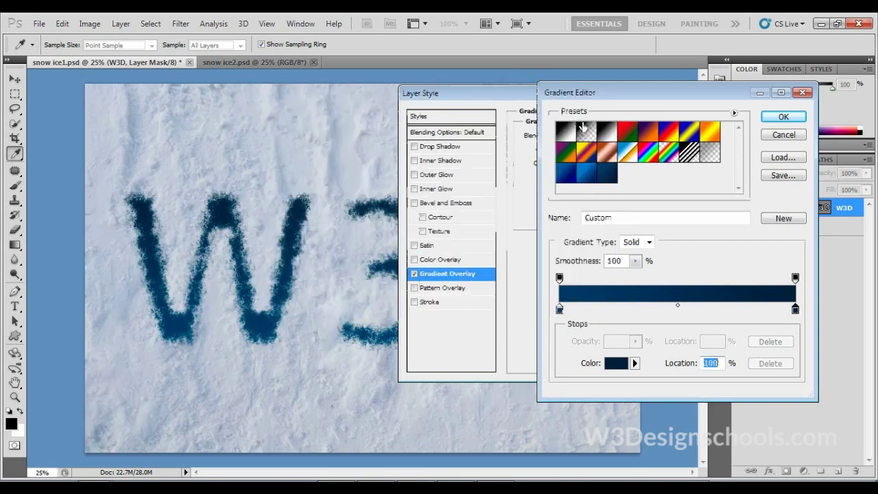
- Confirm the dark blue gradient and add Bevel and Emboss to the text
{"action": "left_click", "coordinate": [785, 117]}
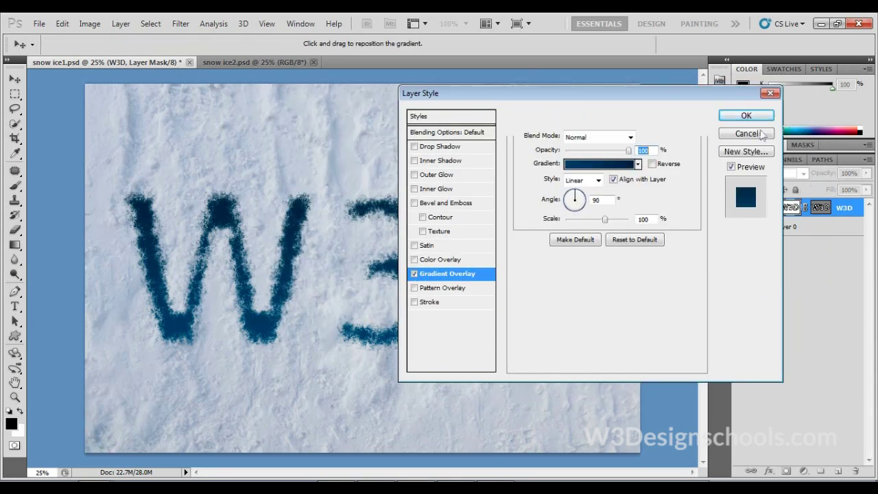
{"action": "left_click_drag", "start_coordinate": [535, 98], "coordinate": [619, 124]}
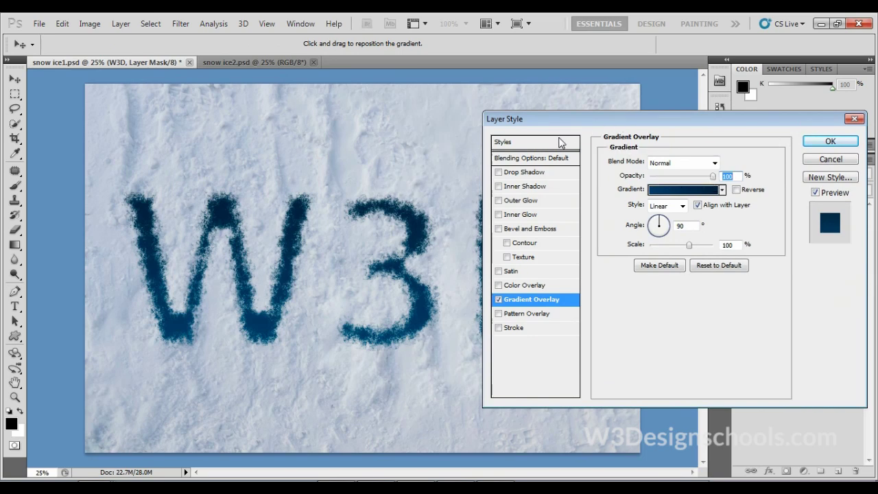
{"action": "left_click", "coordinate": [514, 230]}
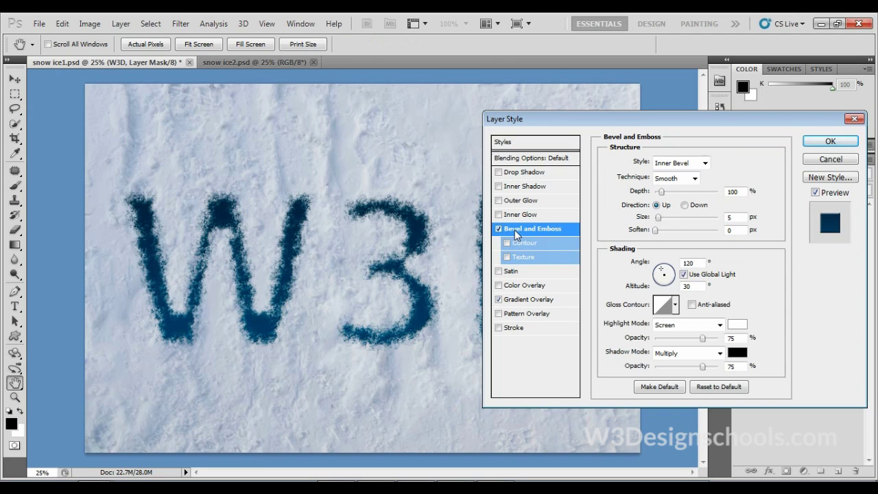
- Set the bevel to Pillow Emboss, size 30 px, angle 140°, altitude 70°, Use Global Light off
{"action": "left_click", "coordinate": [705, 163]}
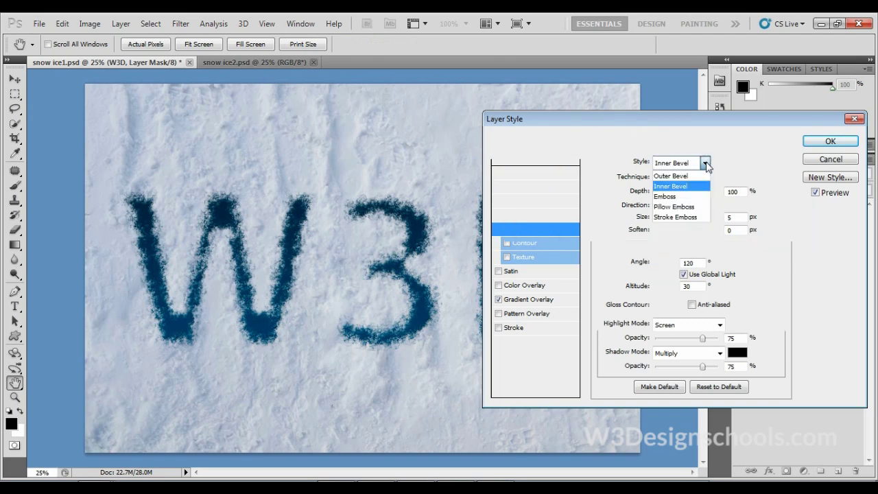
{"action": "left_click", "coordinate": [664, 208]}
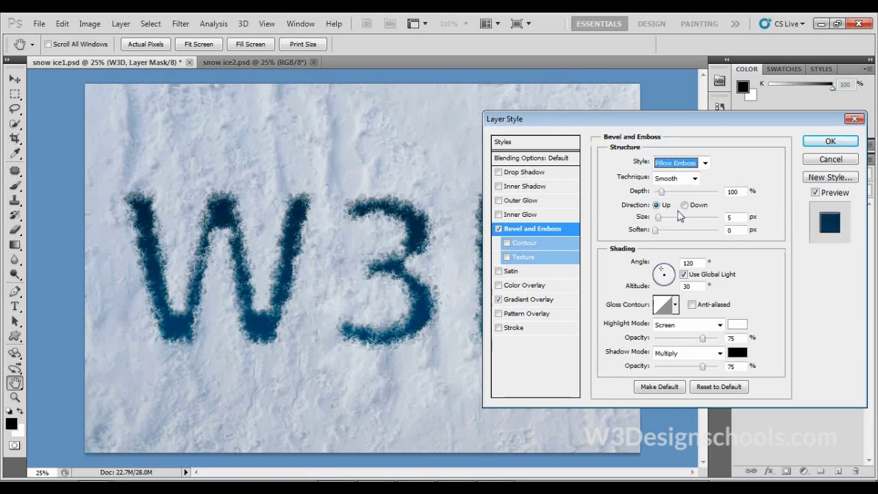
{"action": "left_click", "coordinate": [724, 192]}
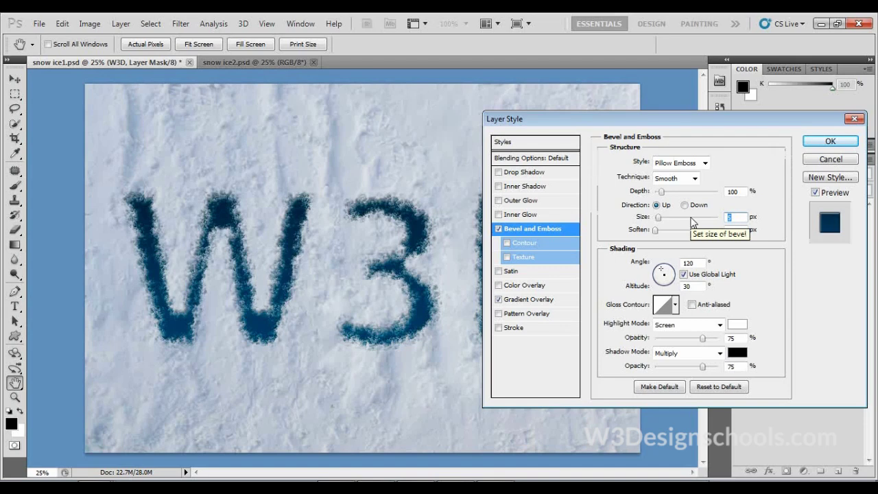
{"action": "type", "text": "30"}
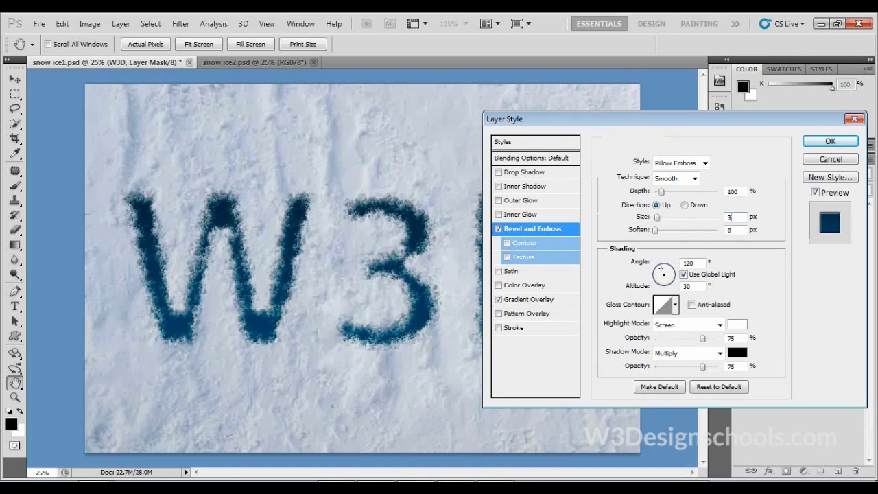
{"action": "double_click", "coordinate": [698, 263]}
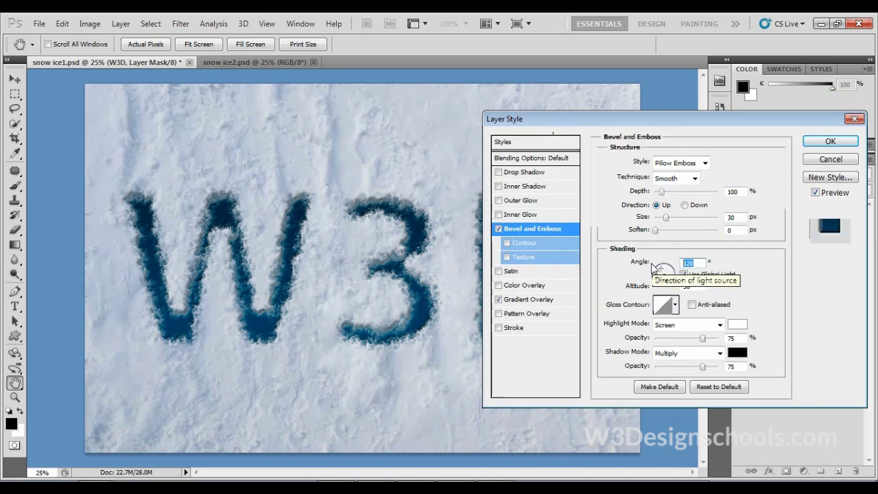
{"action": "type", "text": "1"}
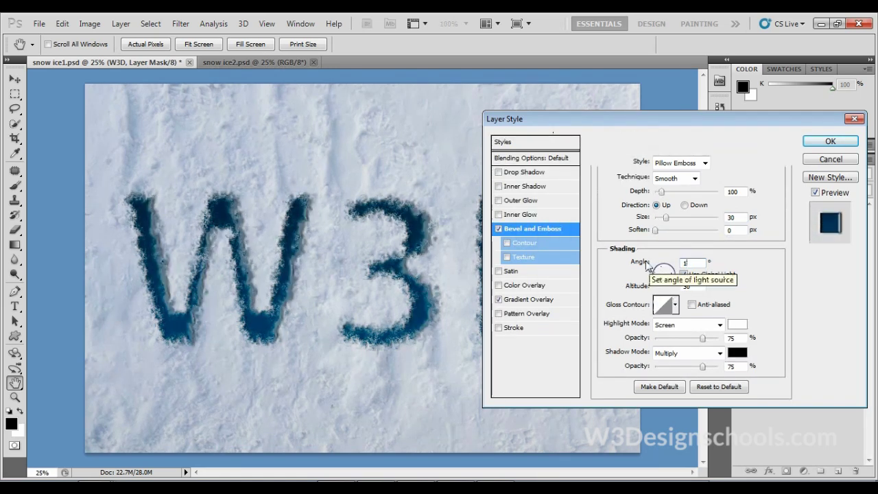
{"action": "type", "text": "40"}
{"action": "key", "text": "Tab"}
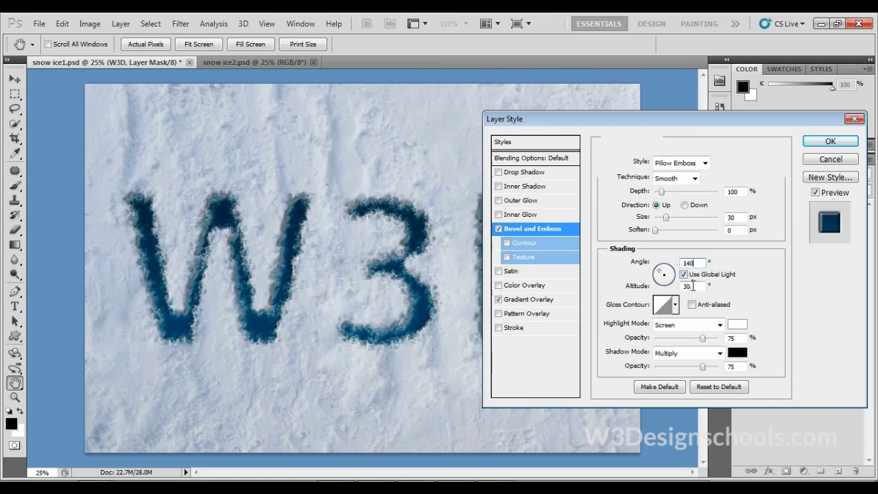
{"action": "type", "text": "70"}
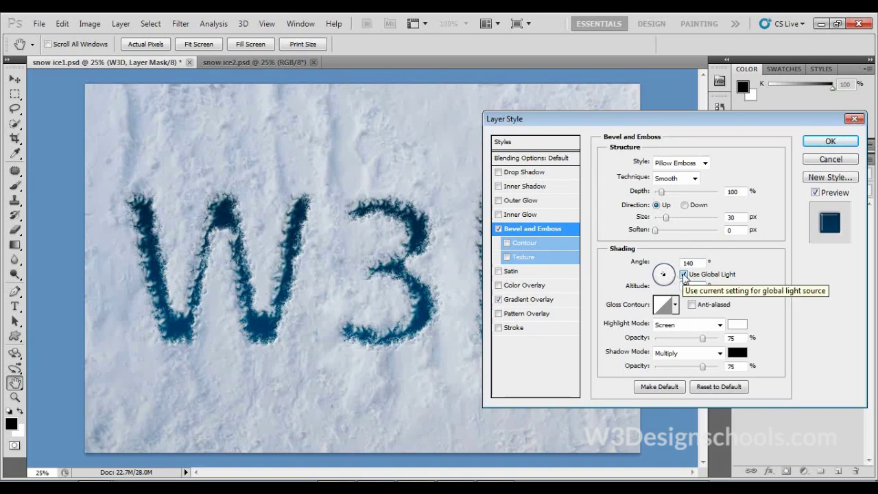
{"action": "left_click", "coordinate": [684, 274]}
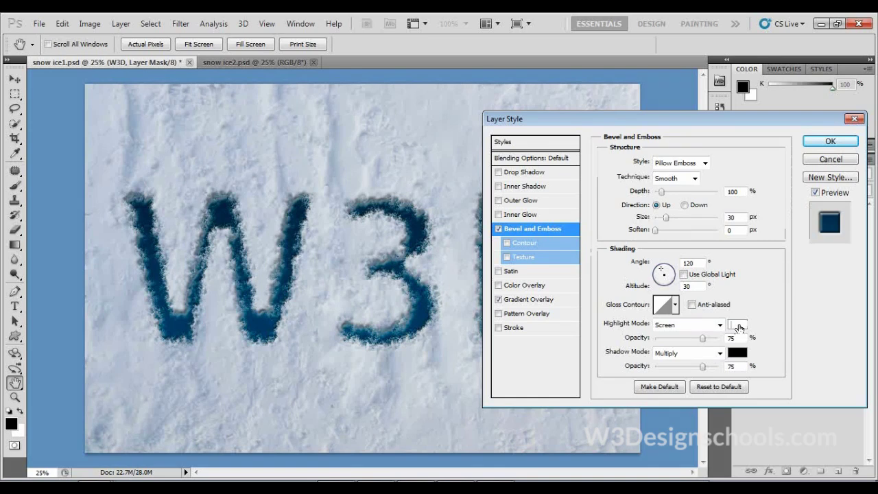
- Set the bevel highlight opacity to 0% and shadow opacity to 100%
{"action": "left_click_drag", "start_coordinate": [702, 343], "coordinate": [655, 343]}
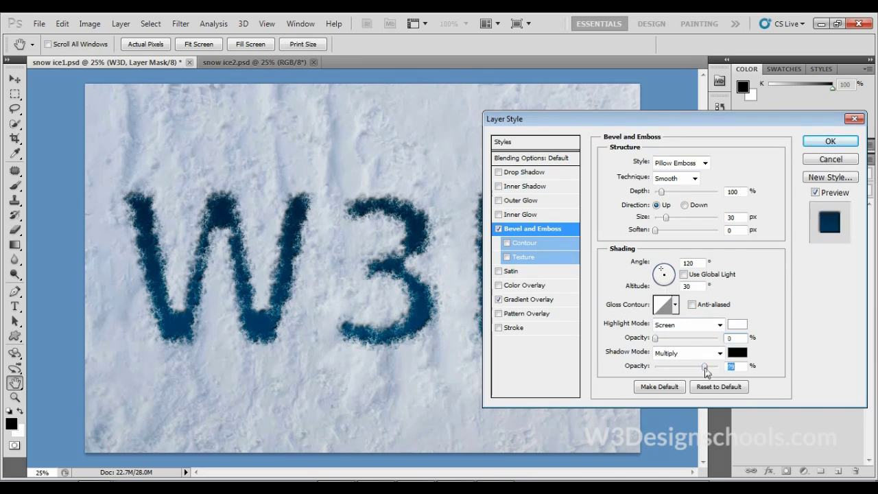
{"action": "left_click_drag", "start_coordinate": [707, 370], "coordinate": [732, 367]}
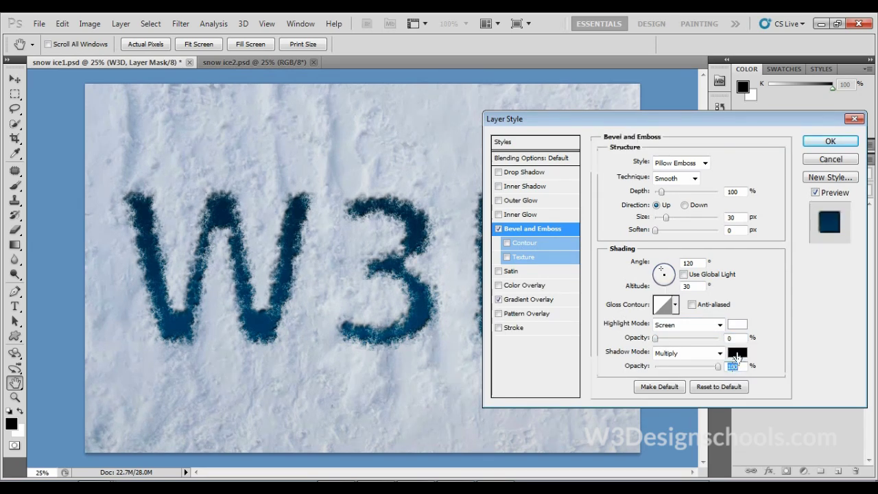
{"action": "left_click", "coordinate": [736, 353]}
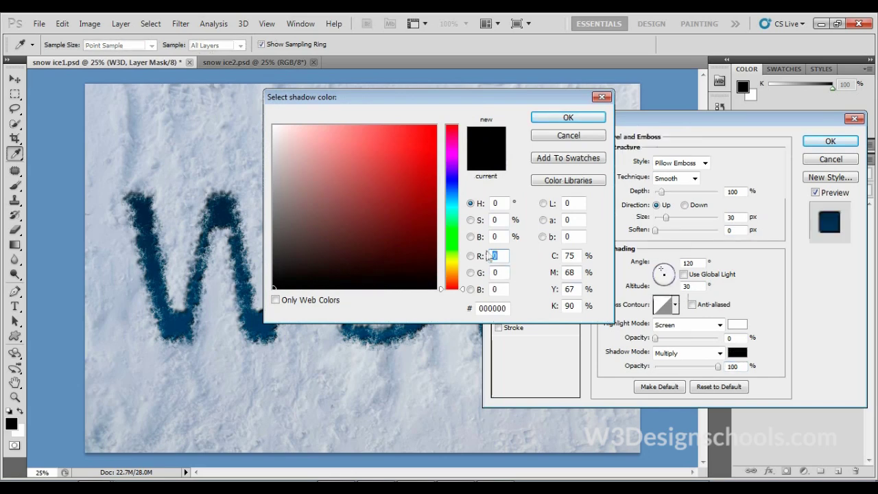
- Change the bevel shadow colour from black to dark blue #003e7e
{"action": "left_click", "coordinate": [456, 194]}
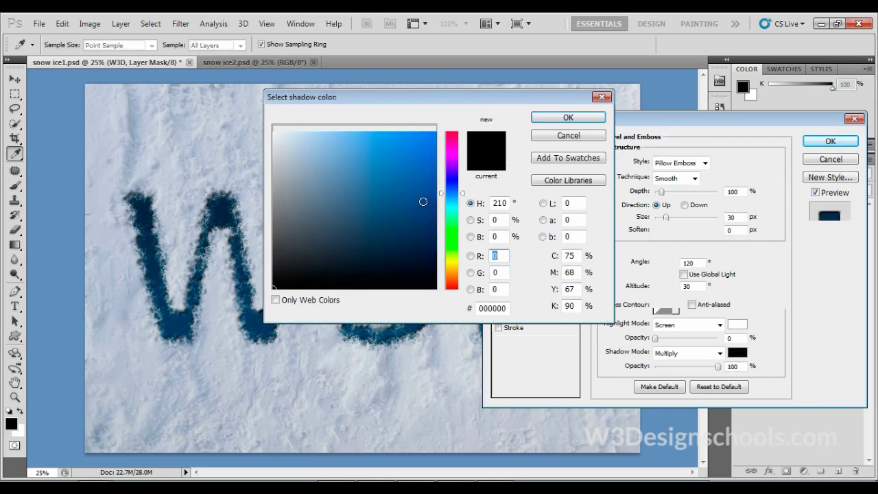
{"action": "left_click", "coordinate": [435, 203]}
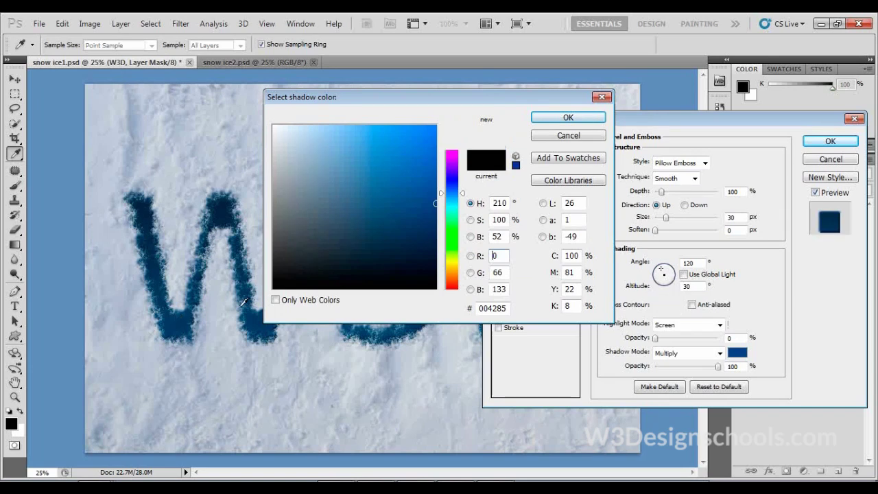
{"action": "left_click", "coordinate": [435, 200]}
{"action": "left_click_drag", "start_coordinate": [435, 201], "coordinate": [437, 207]}
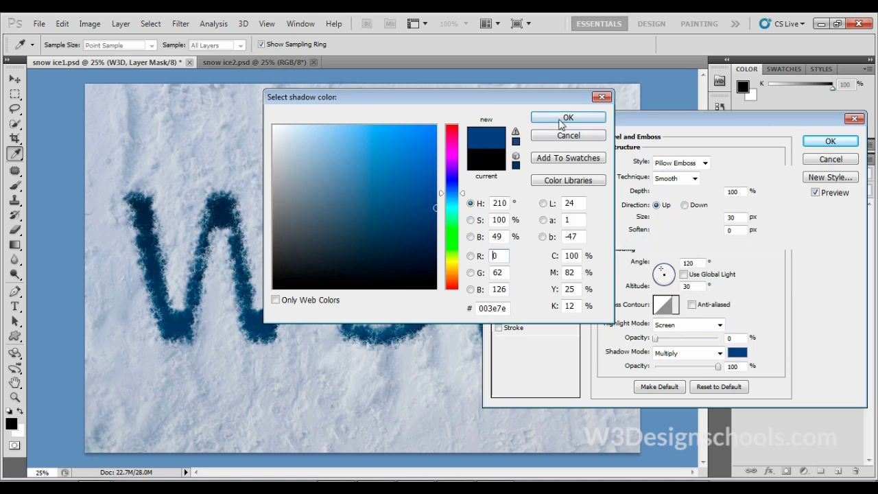
{"action": "left_click", "coordinate": [568, 118]}
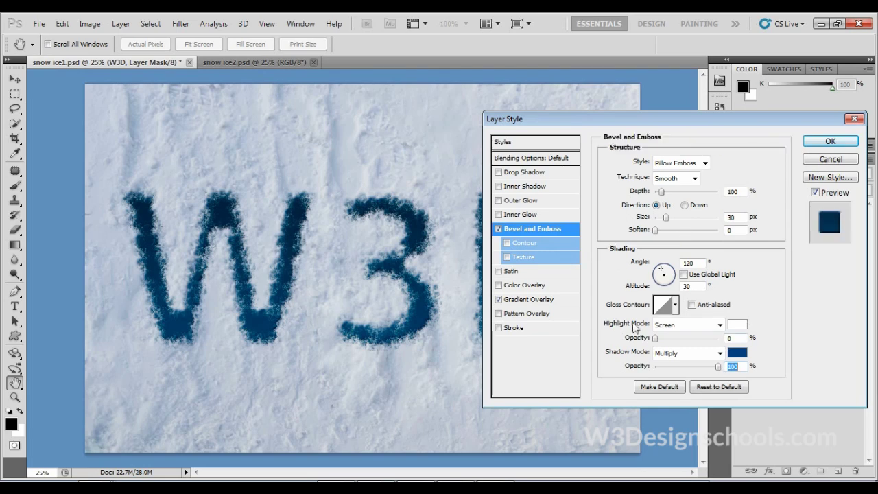
- Enable Drop Shadow on the W3D text and colour it blue #234eb0
{"action": "left_click", "coordinate": [532, 173]}
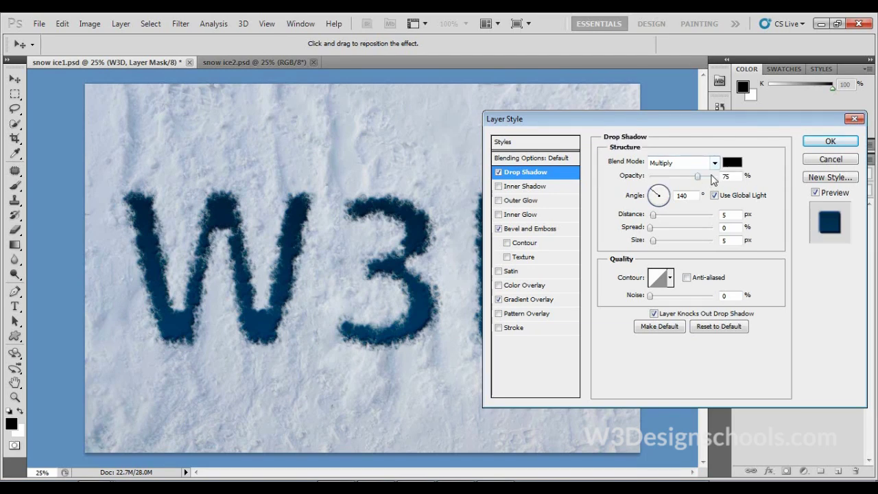
{"action": "left_click", "coordinate": [732, 163]}
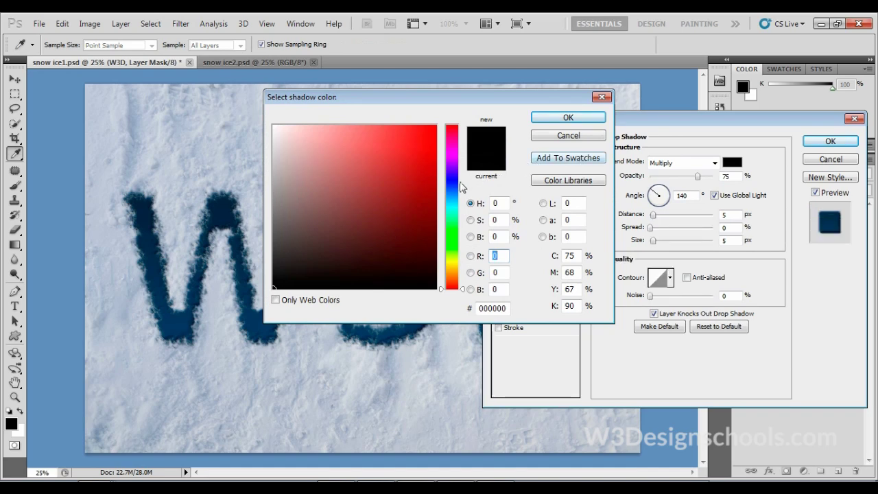
{"action": "left_click", "coordinate": [455, 188]}
{"action": "left_click", "coordinate": [425, 185]}
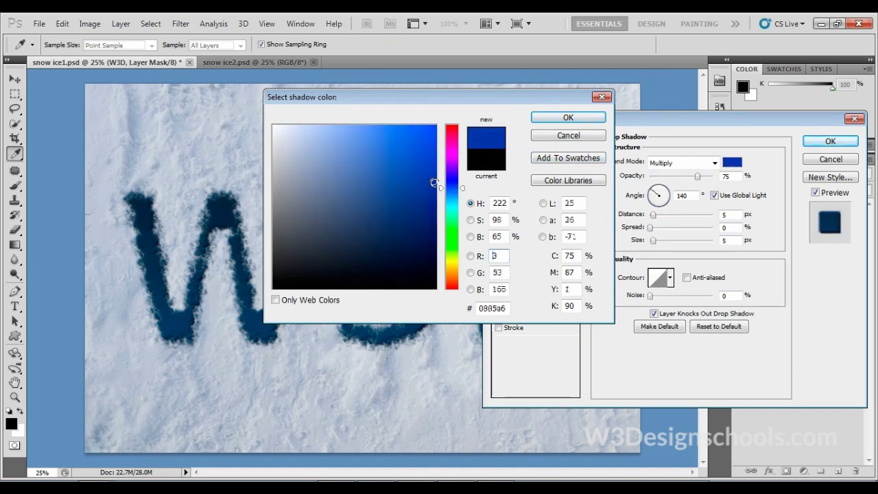
{"action": "left_click_drag", "start_coordinate": [423, 186], "coordinate": [404, 176]}
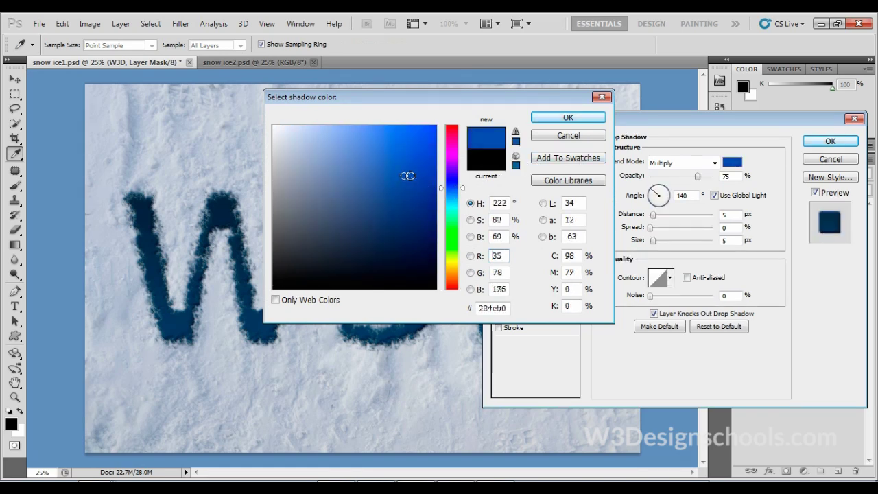
{"action": "left_click", "coordinate": [480, 309]}
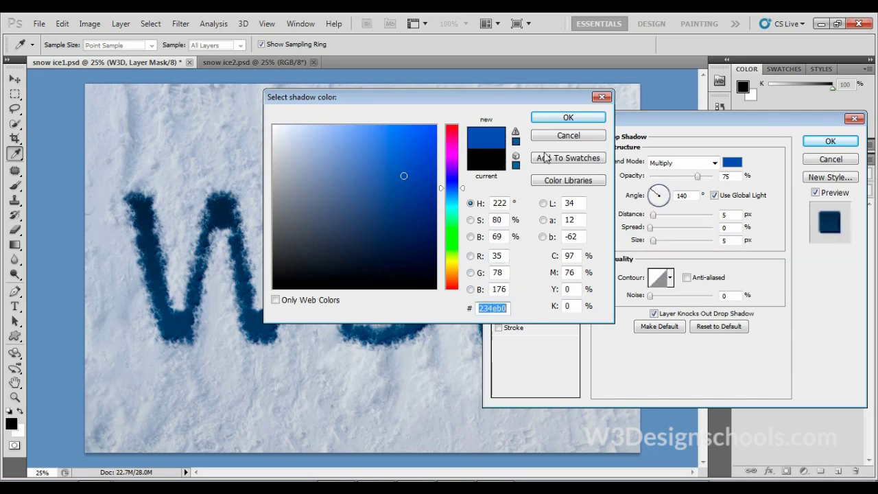
{"action": "left_click", "coordinate": [569, 119]}
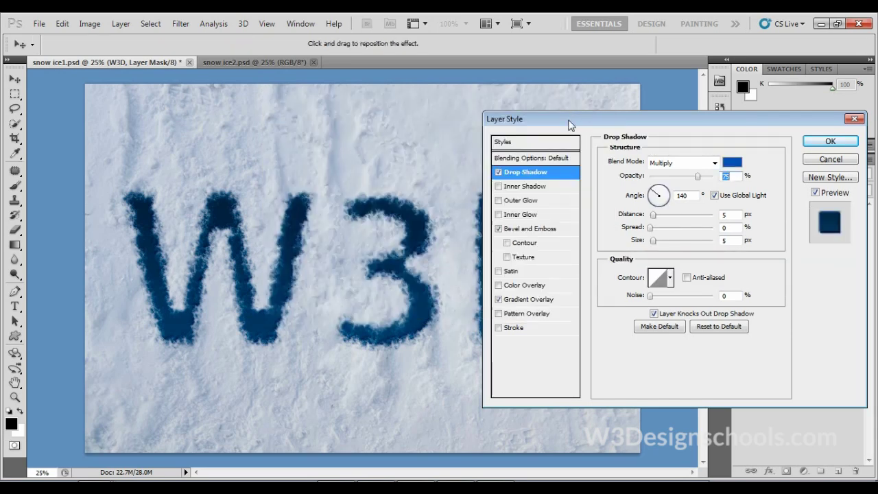
{"action": "left_click", "coordinate": [711, 167]}
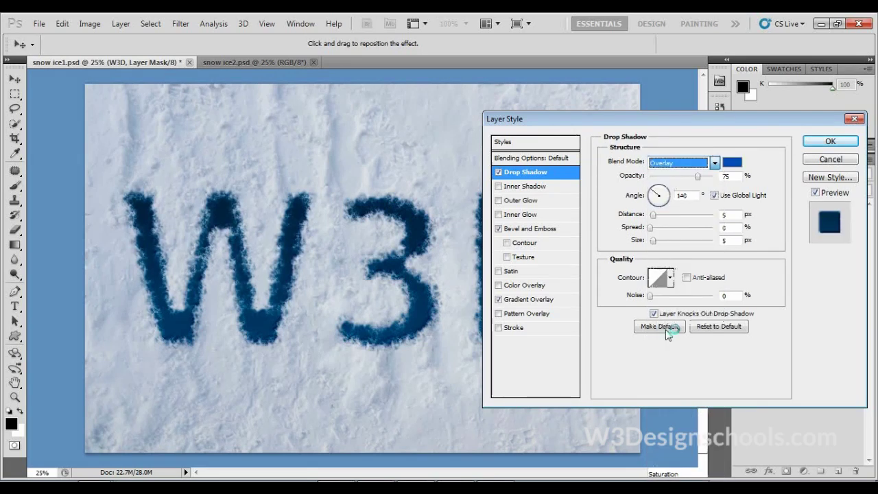
- Set the drop shadow blend mode to Overlay, toggling it off and on to compare
{"action": "left_click", "coordinate": [659, 326]}
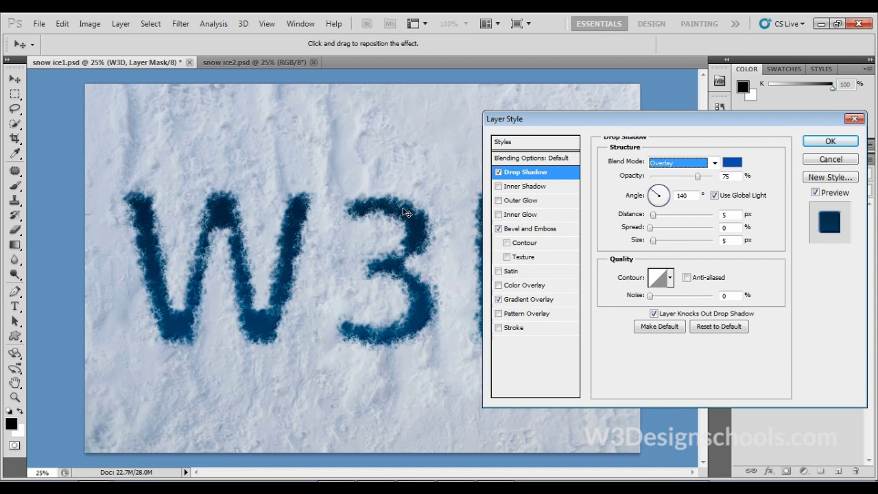
{"action": "left_click", "coordinate": [498, 172]}
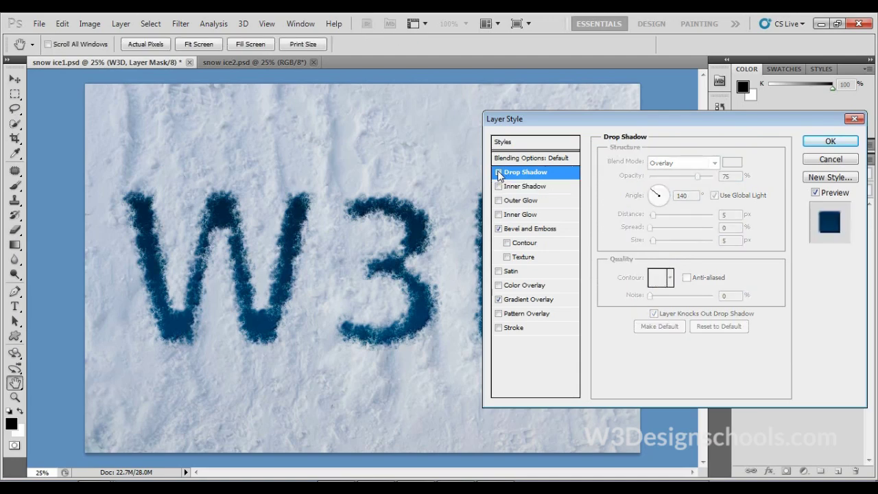
{"action": "left_click", "coordinate": [498, 172]}
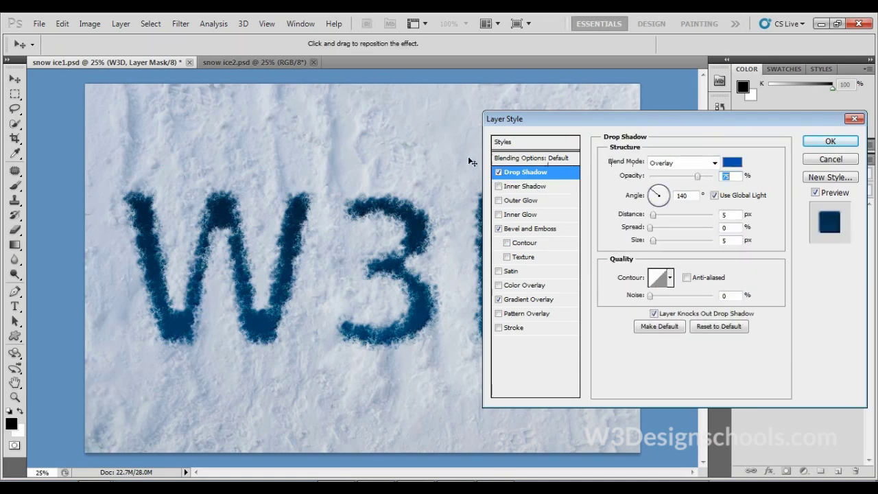
{"action": "key", "text": "ctrl+plus"}
{"action": "key", "text": "ctrl+plus"}
{"action": "key", "text": "ctrl+plus"}
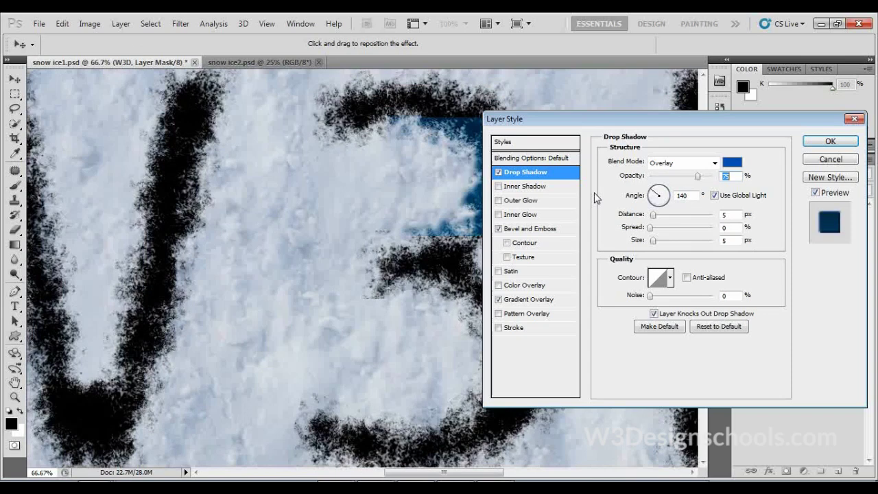
{"action": "left_click", "coordinate": [497, 172]}
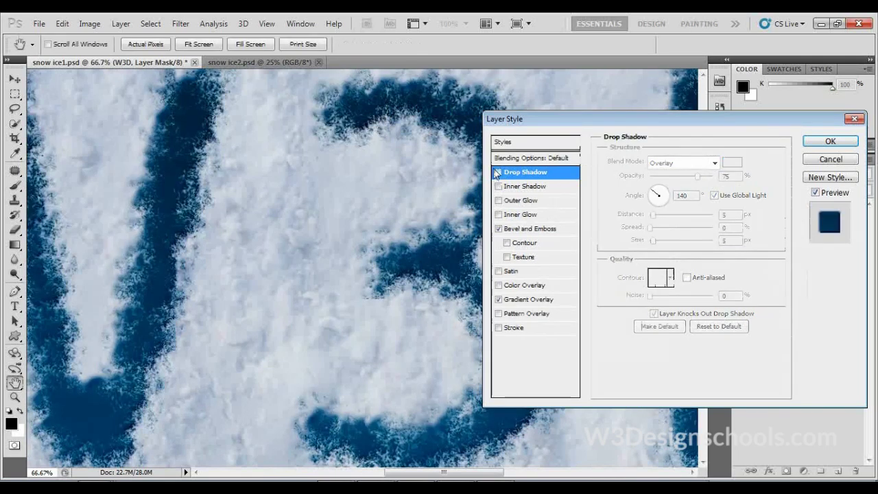
{"action": "left_click", "coordinate": [498, 172]}
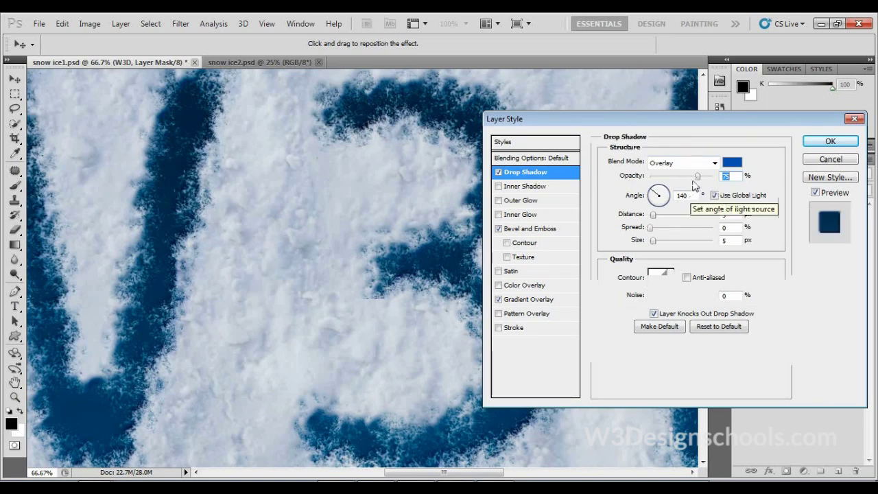
- Raise the drop shadow opacity to 100% and apply the layer style
{"action": "left_click_drag", "start_coordinate": [696, 178], "coordinate": [702, 179]}
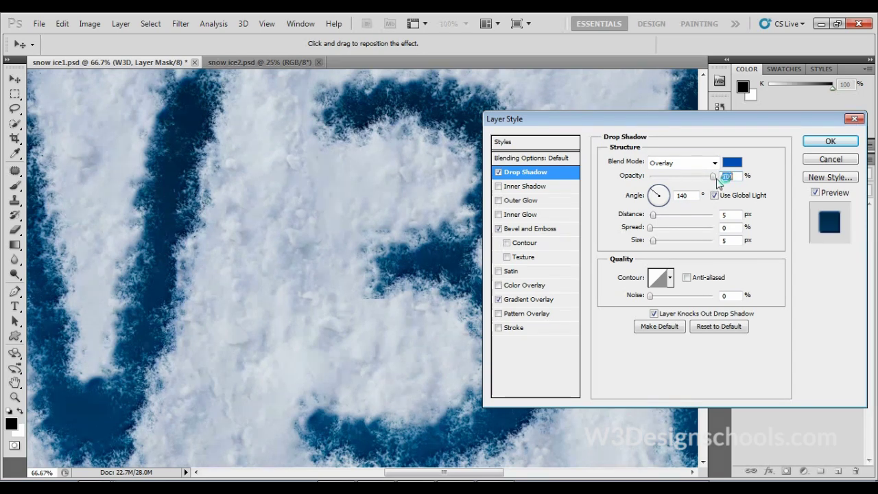
{"action": "key", "text": "ctrl+minus"}
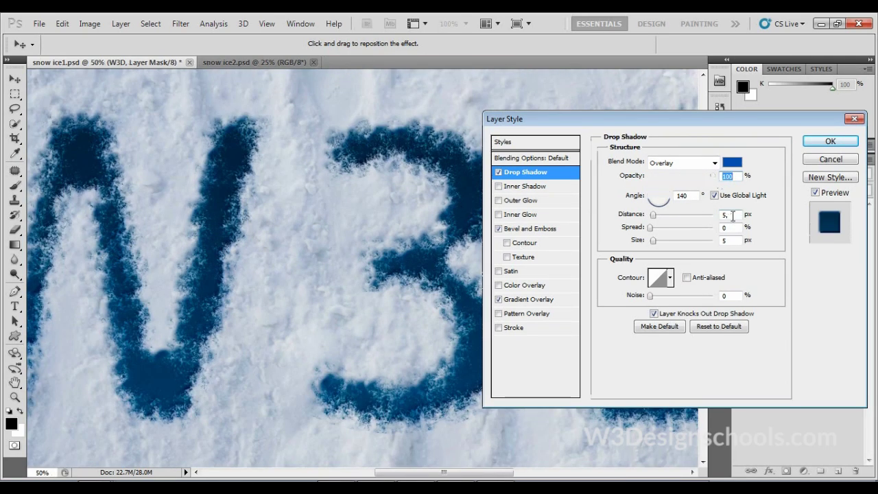
{"action": "double_click", "coordinate": [731, 214]}
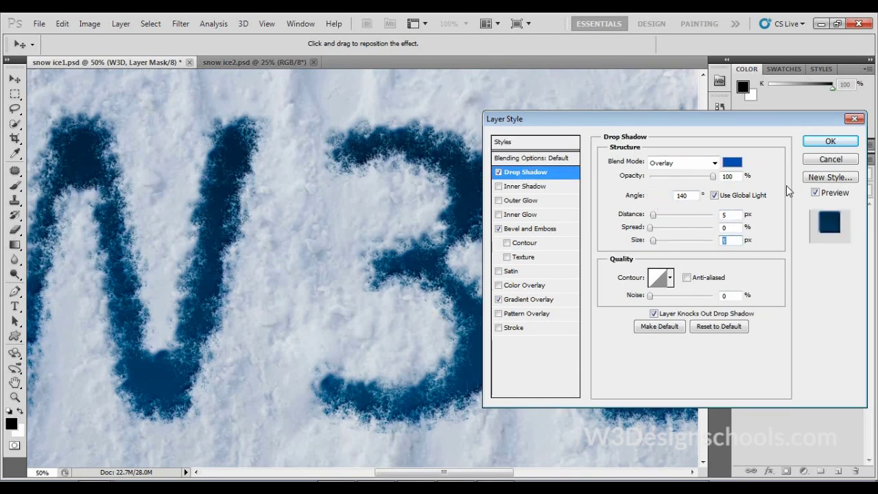
{"action": "left_click", "coordinate": [814, 142]}
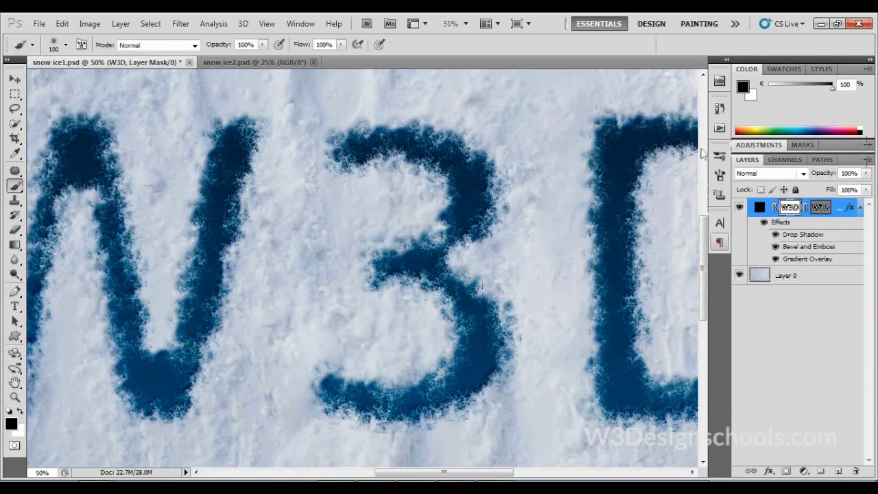
- Pan across and zoom out to review the finished navy W3D letters with all three effects
{"action": "left_click_drag", "start_coordinate": [294, 215], "coordinate": [490, 222]}
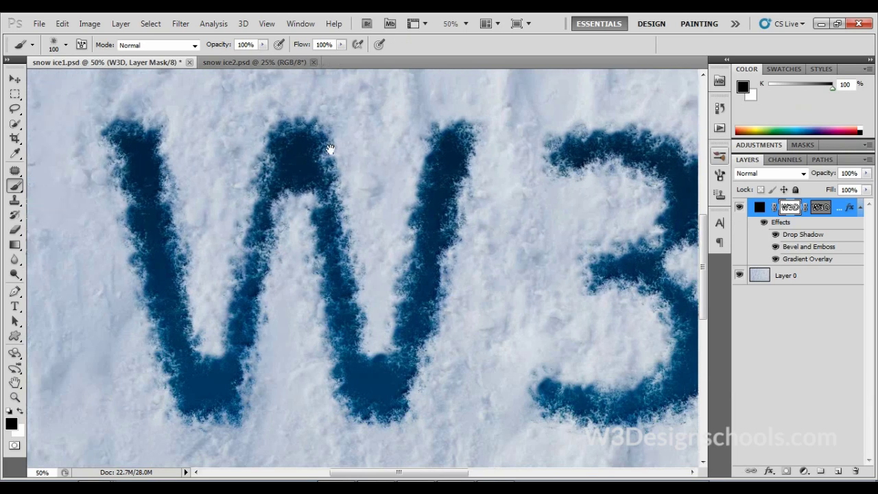
{"action": "left_click_drag", "start_coordinate": [505, 224], "coordinate": [474, 222]}
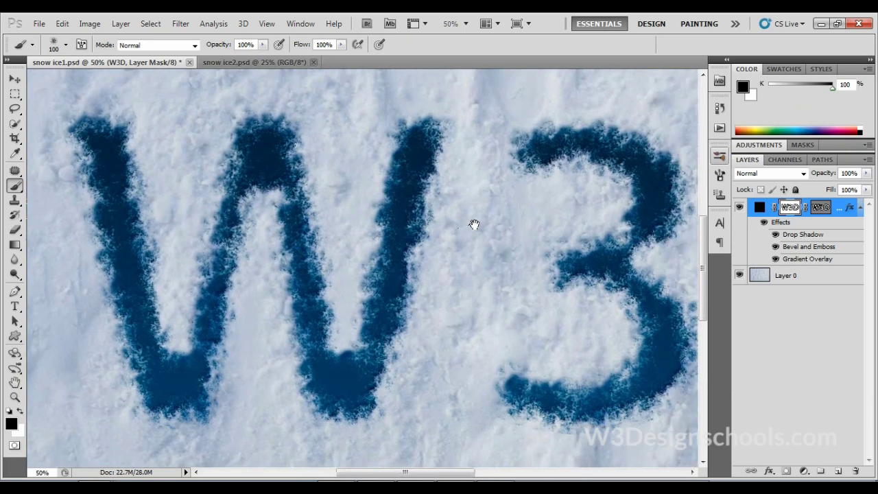
{"action": "left_click_drag", "start_coordinate": [528, 220], "coordinate": [345, 221]}
{"action": "left_click_drag", "start_coordinate": [480, 245], "coordinate": [407, 236]}
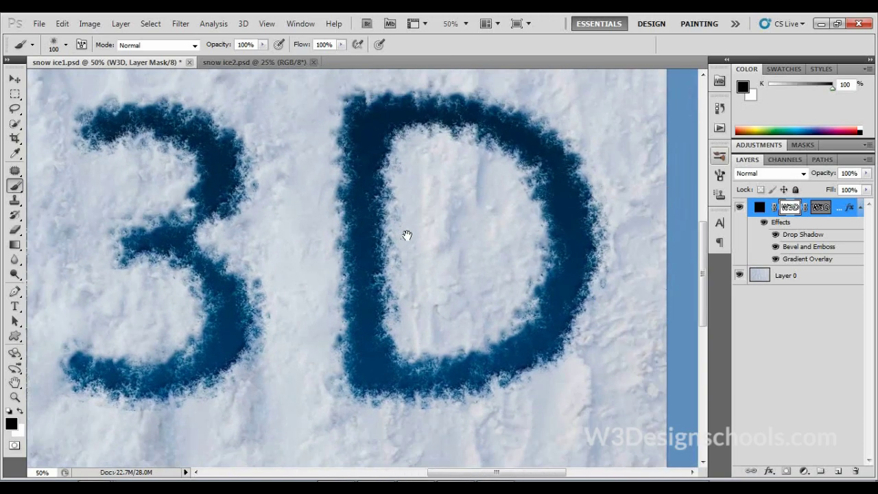
{"action": "key", "text": "ctrl+minus"}
{"action": "key", "text": "ctrl+minus"}
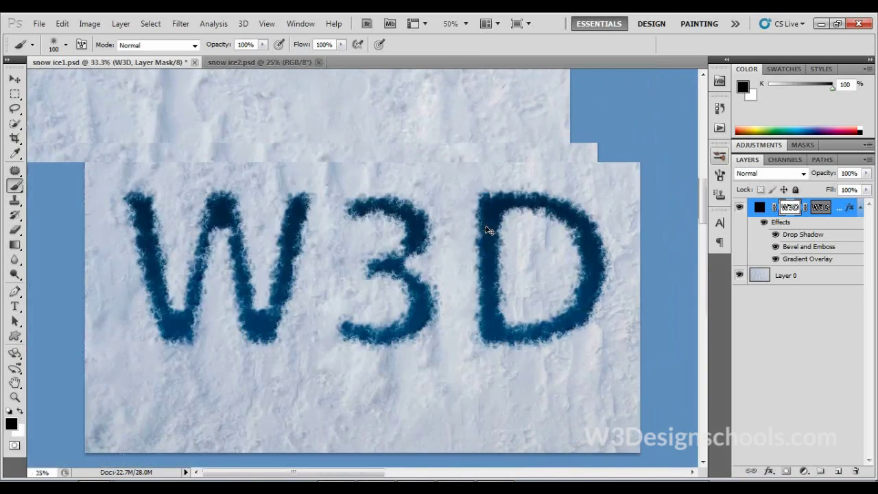
{"action": "key", "text": "ctrl+plus"}
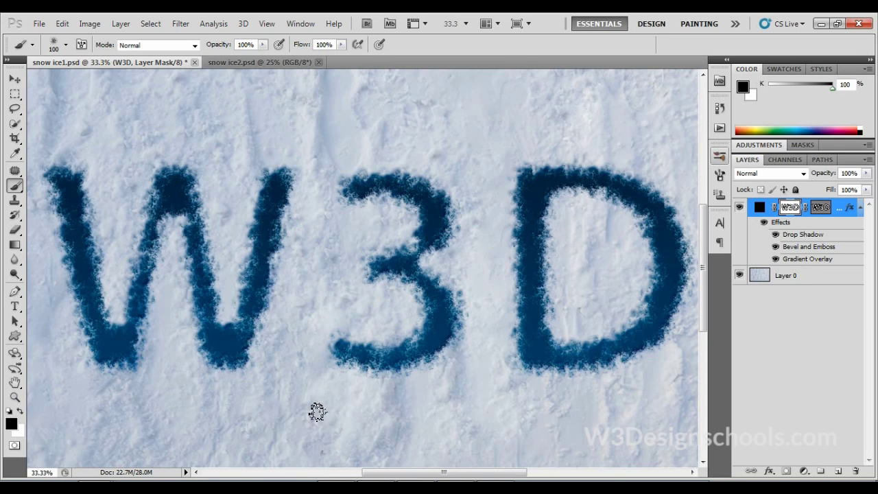
- Bring the snow ice2.psd document with the blue snow-pressed SUDHA text to the front
{"action": "left_click", "coordinate": [241, 63]}
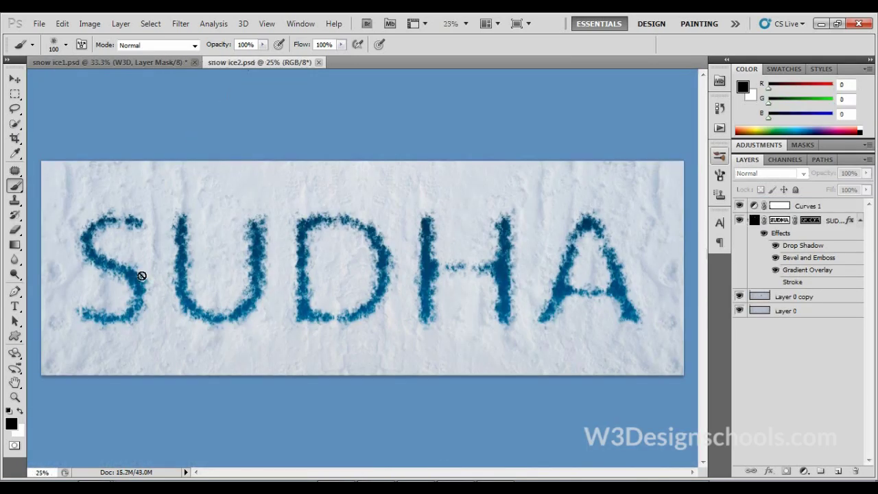